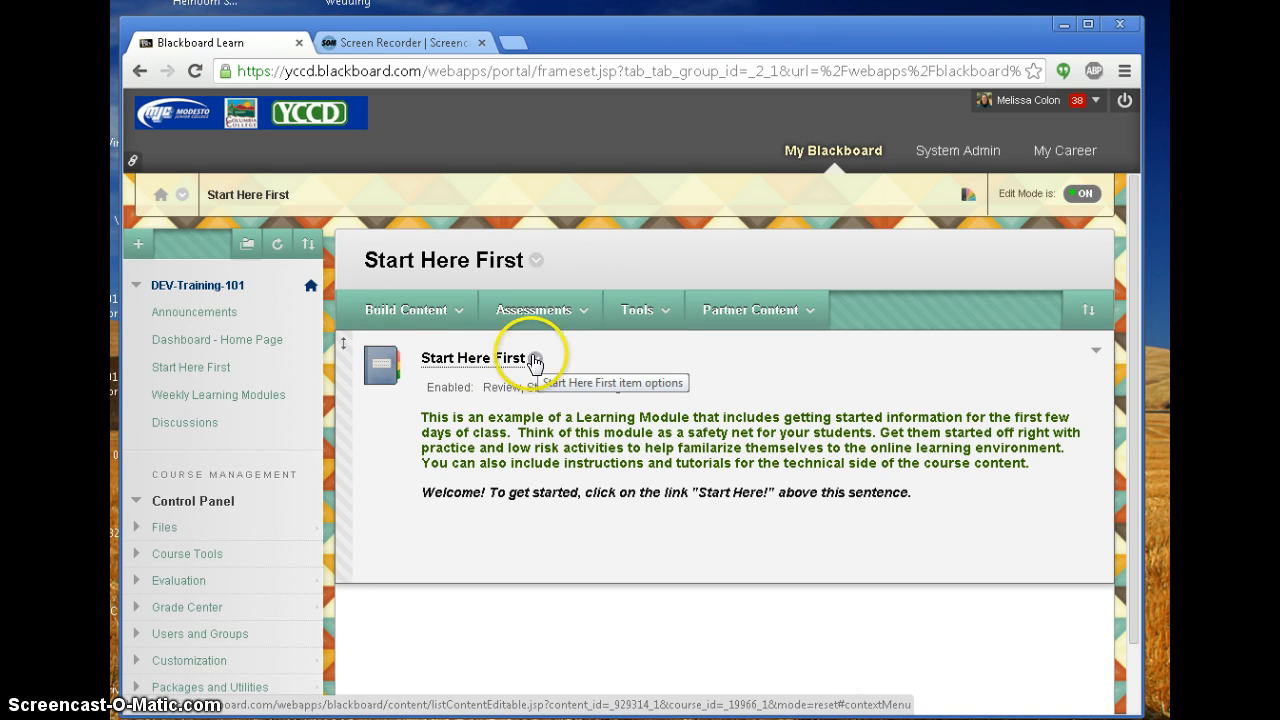
- Open the Start Here First learning module and look through its opening content items
click(481, 360)
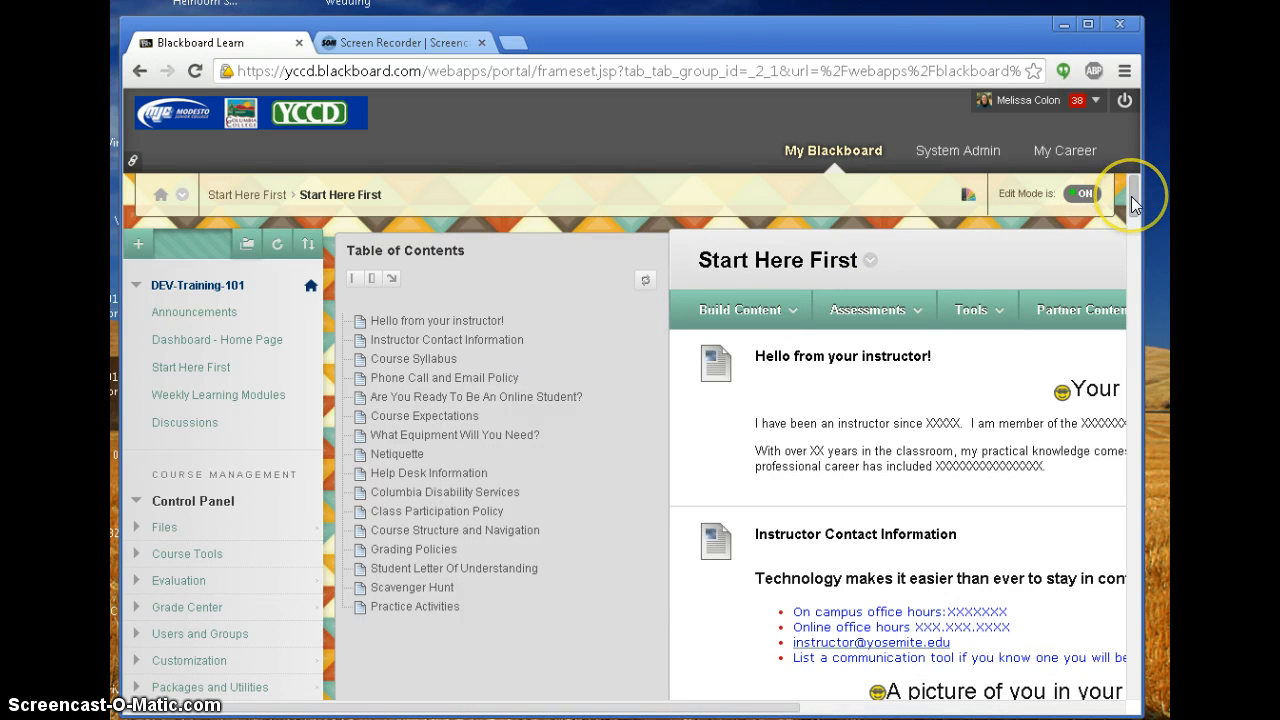
drag(1131, 196, 1134, 229)
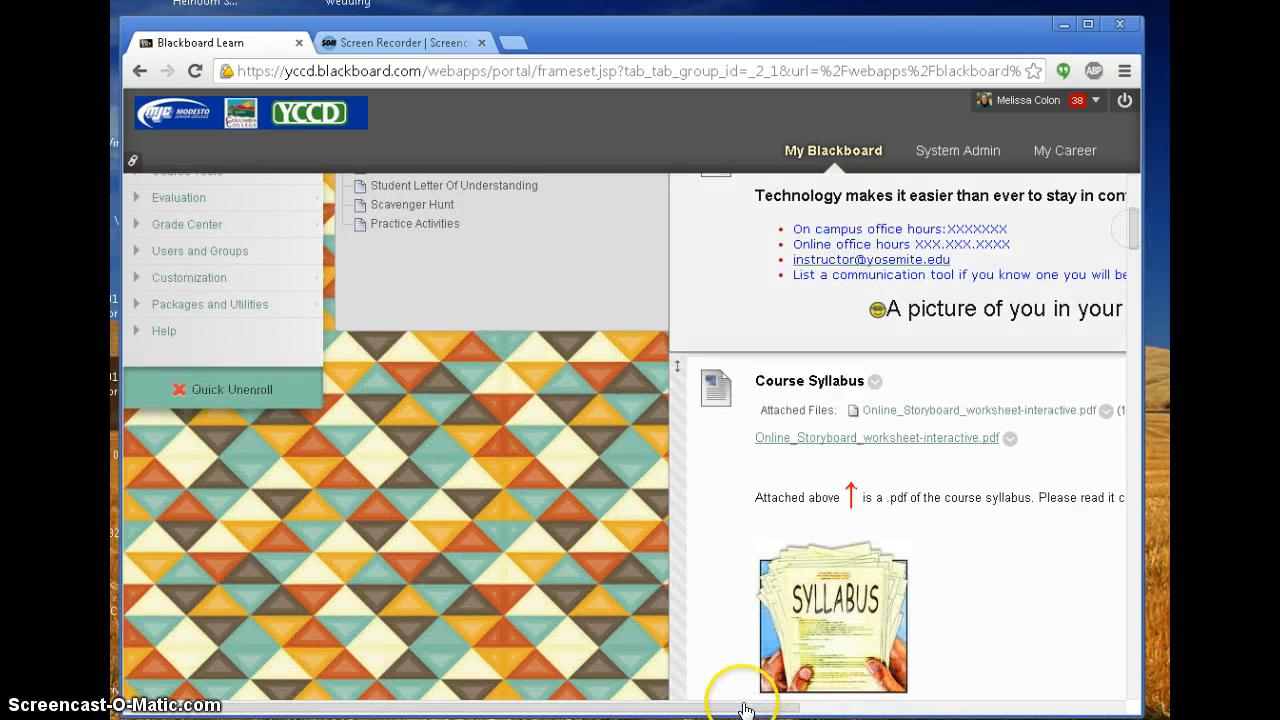
click(740, 708)
drag(740, 708, 860, 708)
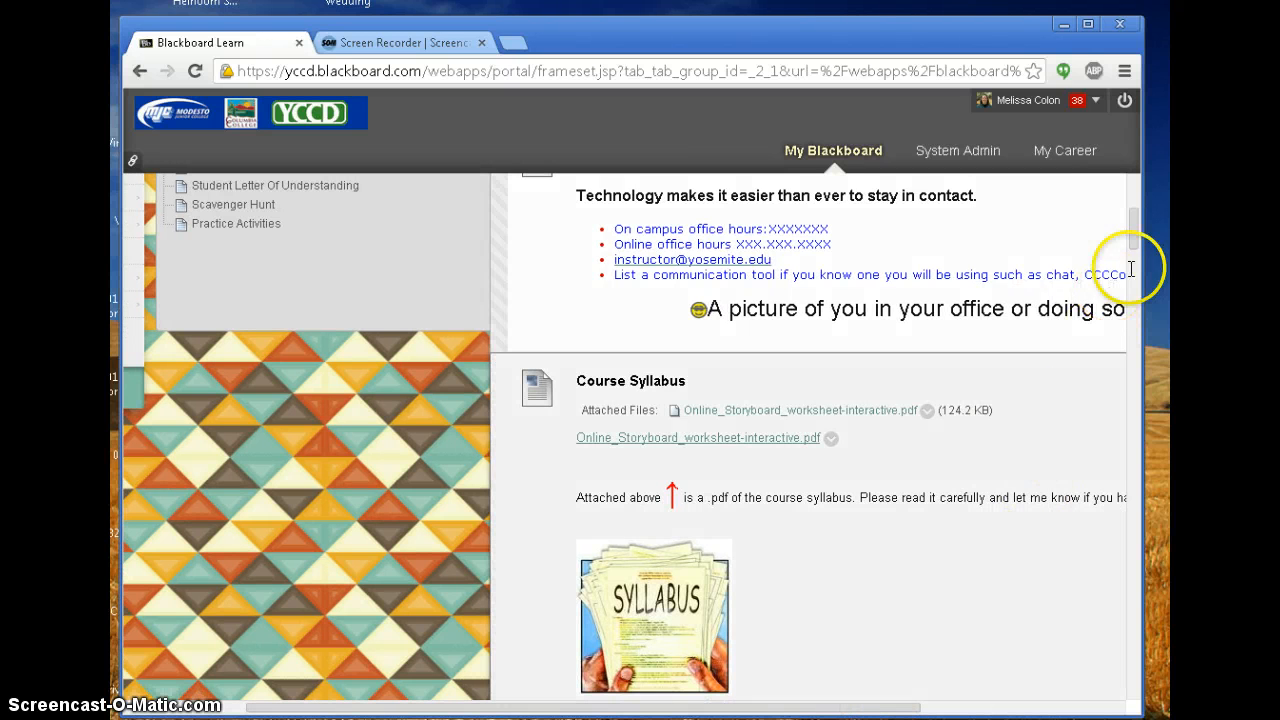
drag(1138, 240, 1137, 202)
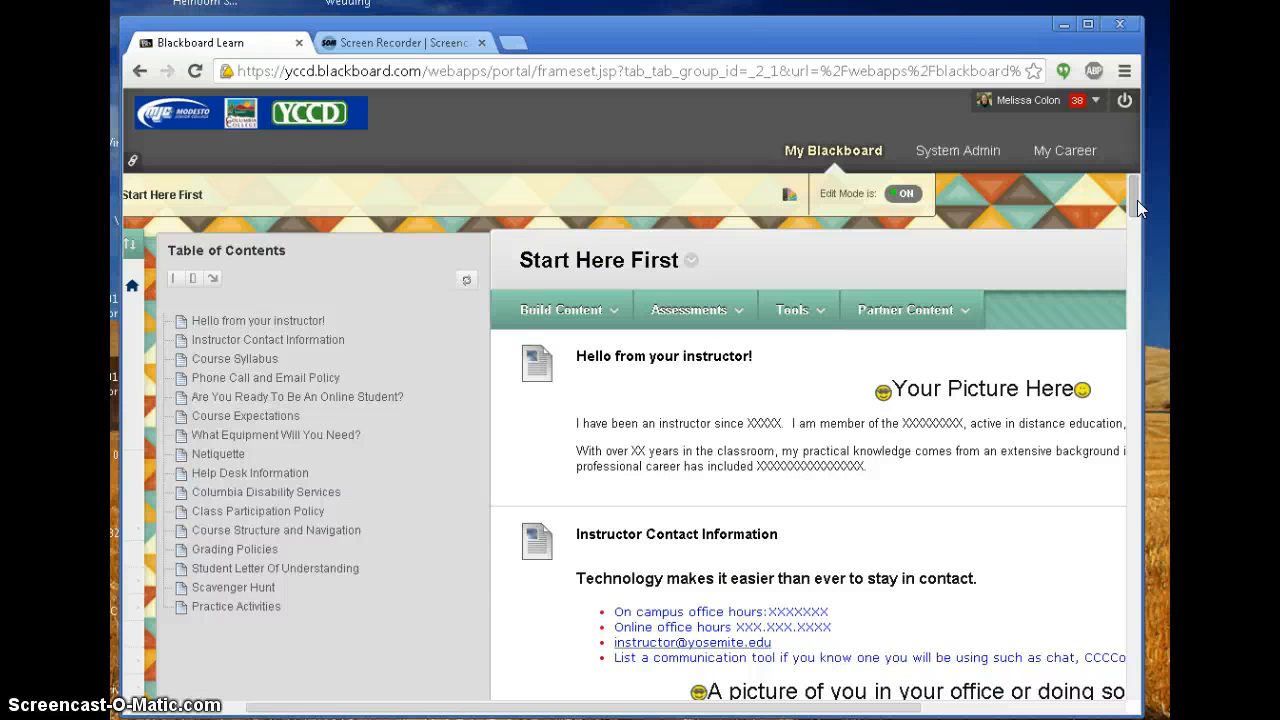
- Start creating a new test assessment inside the Start Here First module
click(560, 310)
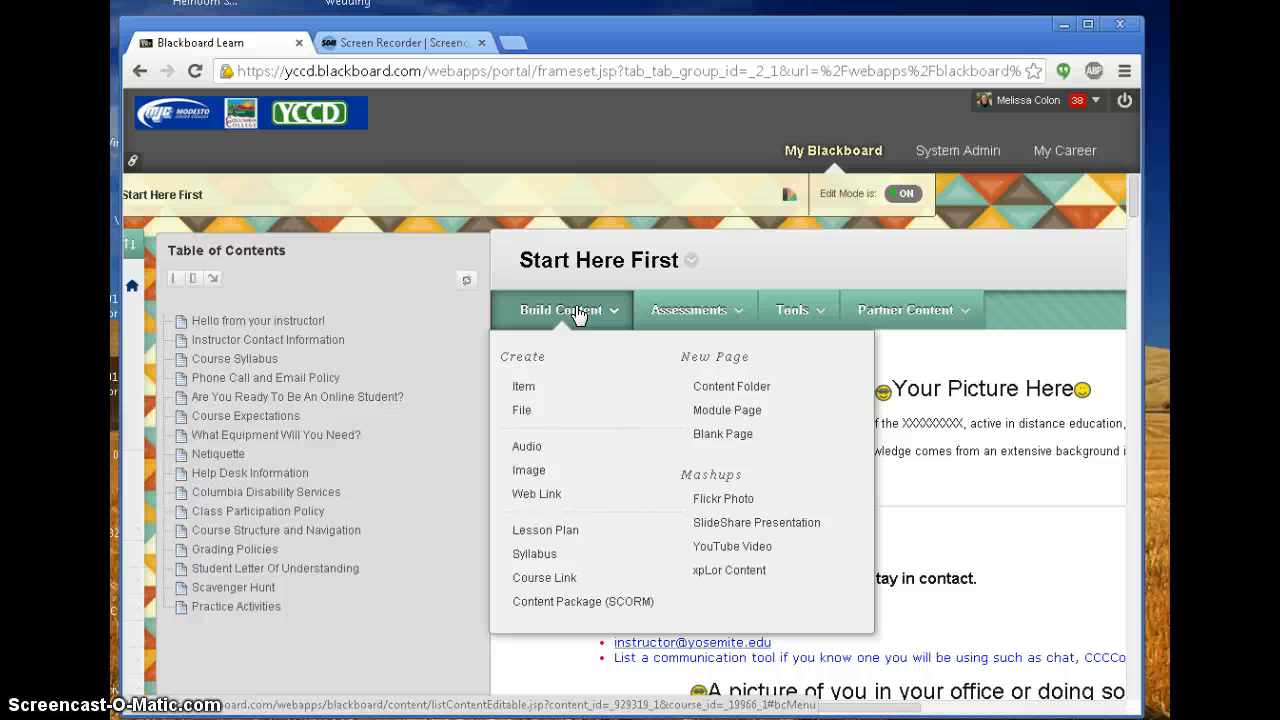
click(660, 310)
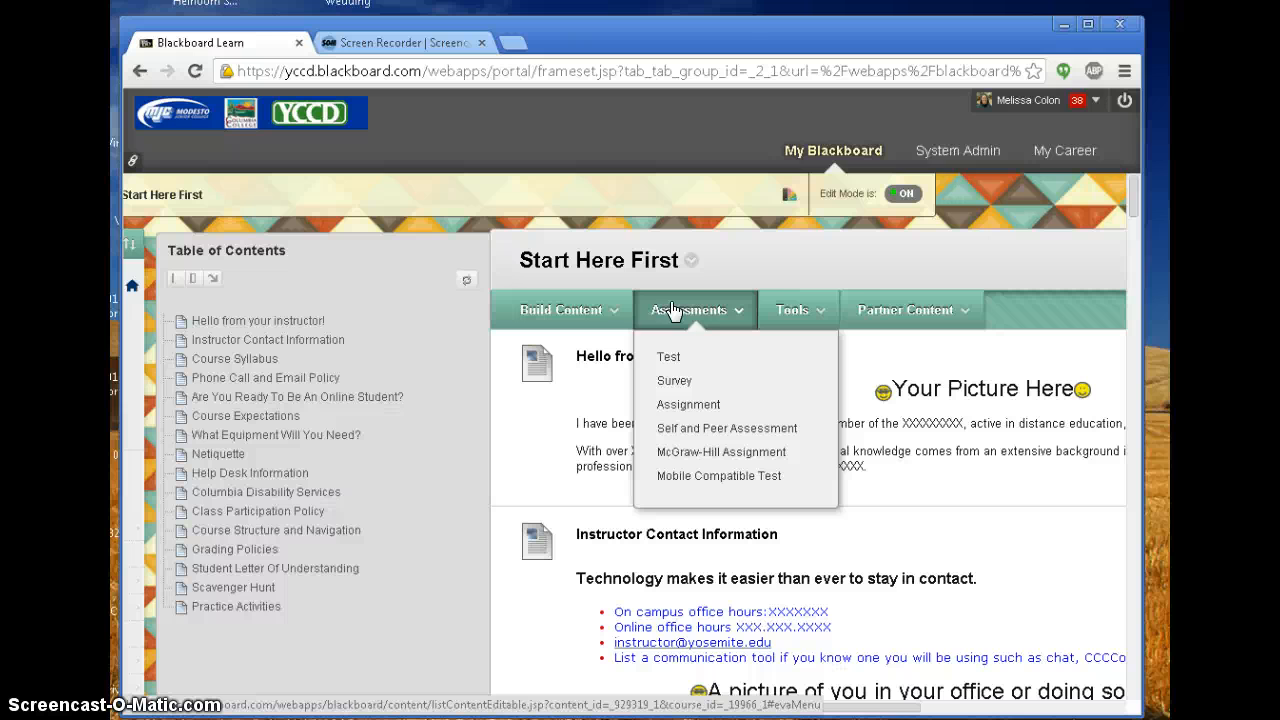
click(665, 357)
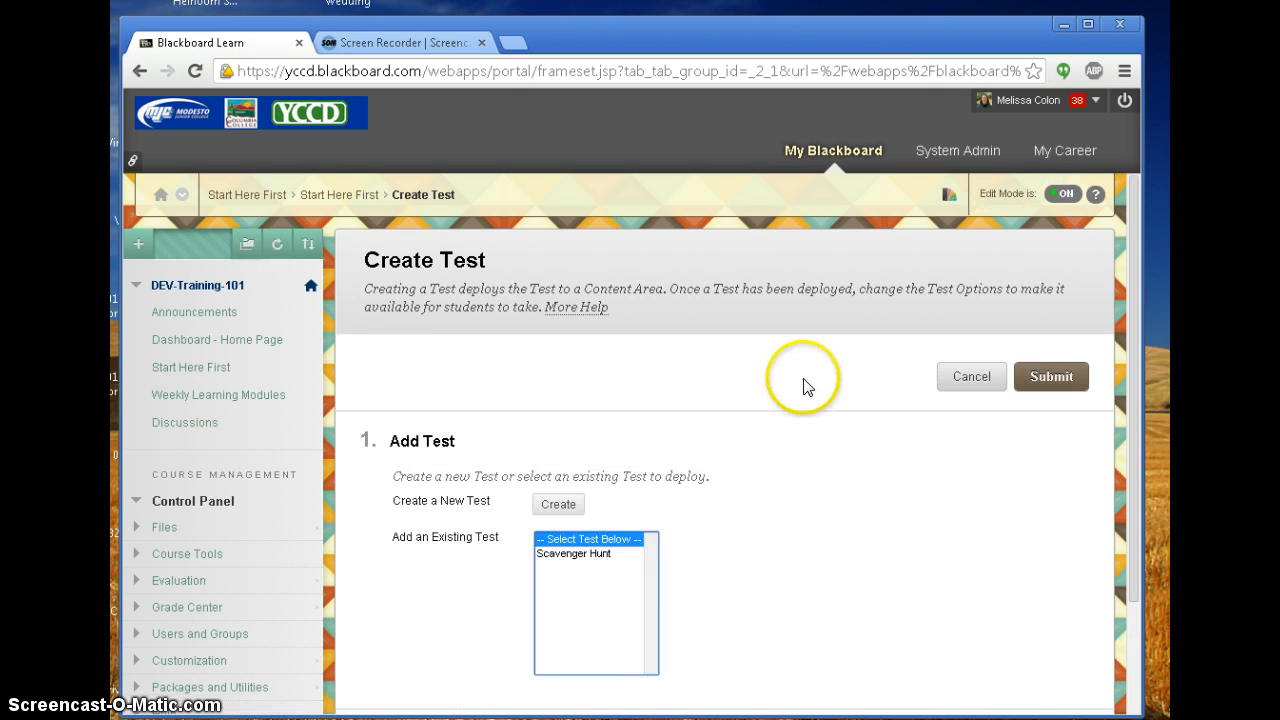
drag(1132, 253, 1145, 317)
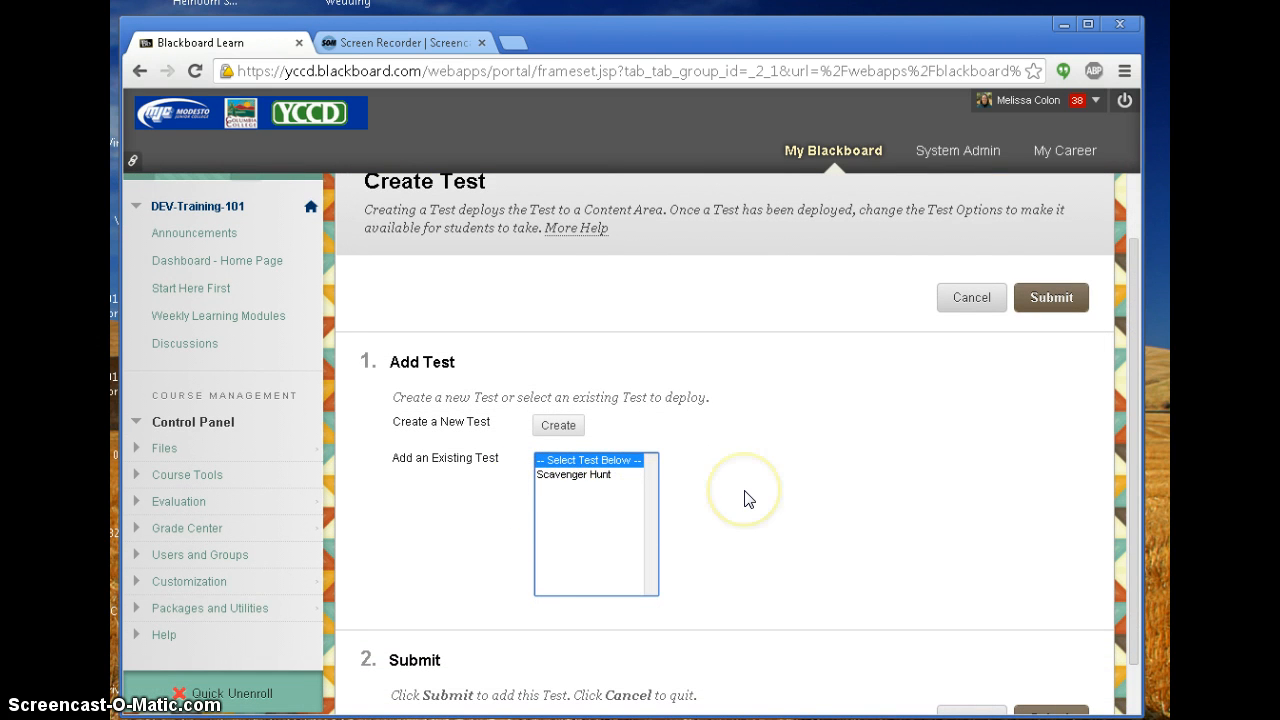
click(557, 428)
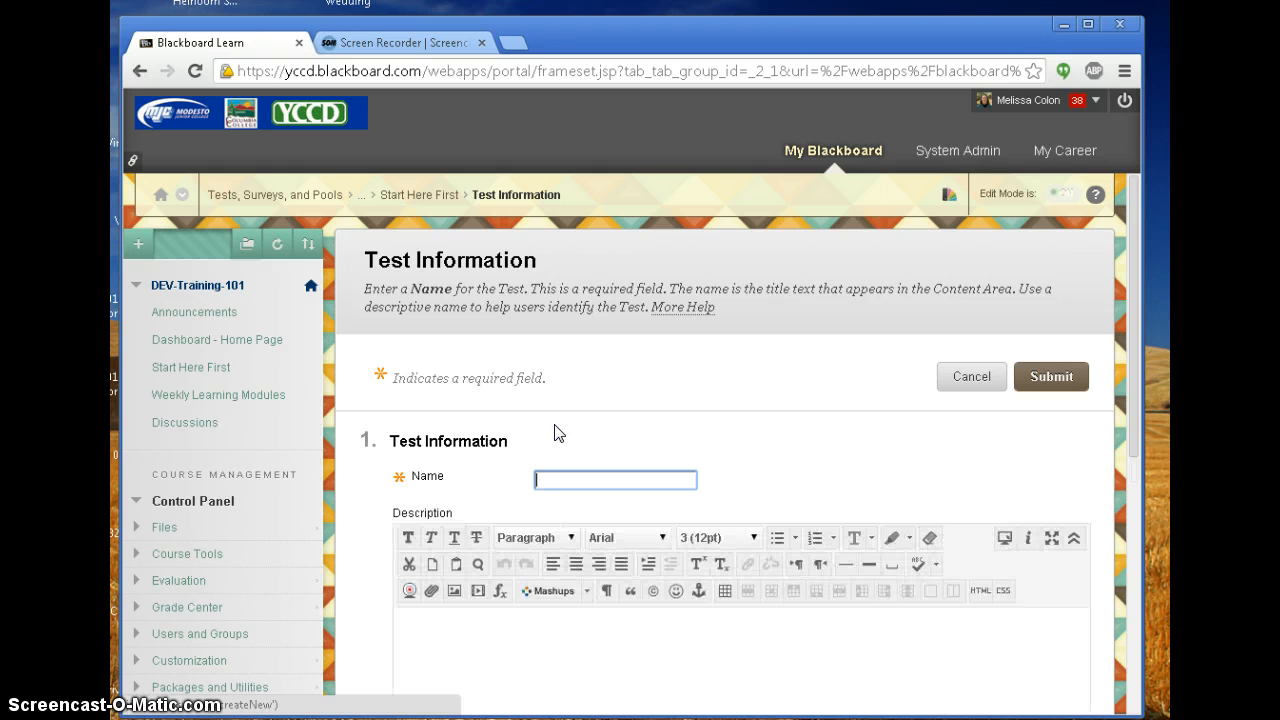
- Name the test Scavenger Hunt and submit it with the description and instructions left blank
text(Scaven)
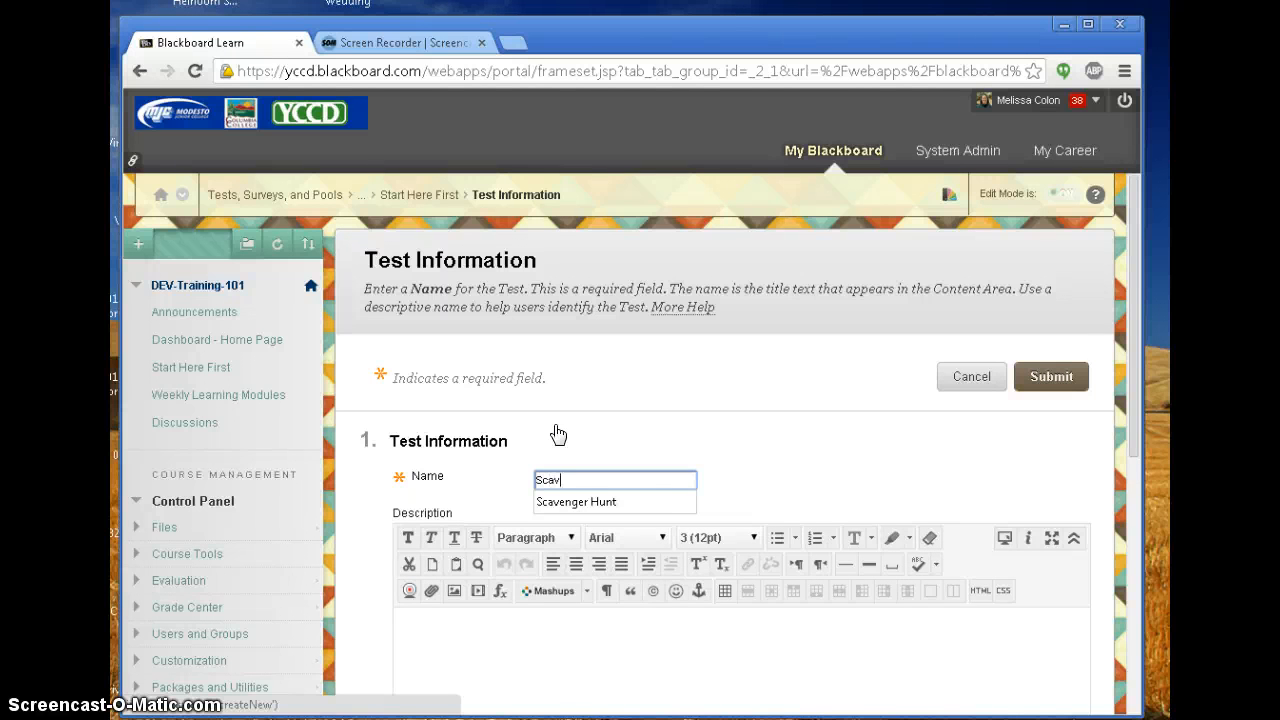
click(582, 503)
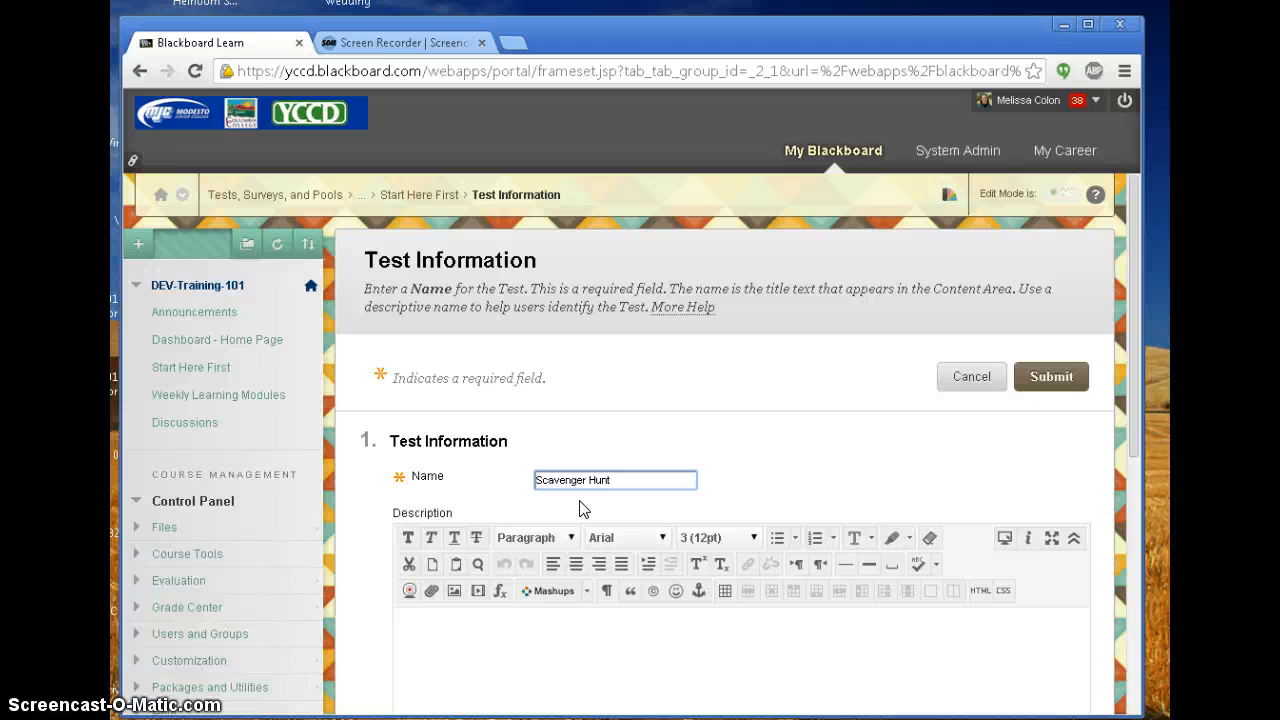
click(1135, 302)
drag(1135, 302, 1135, 408)
click(421, 426)
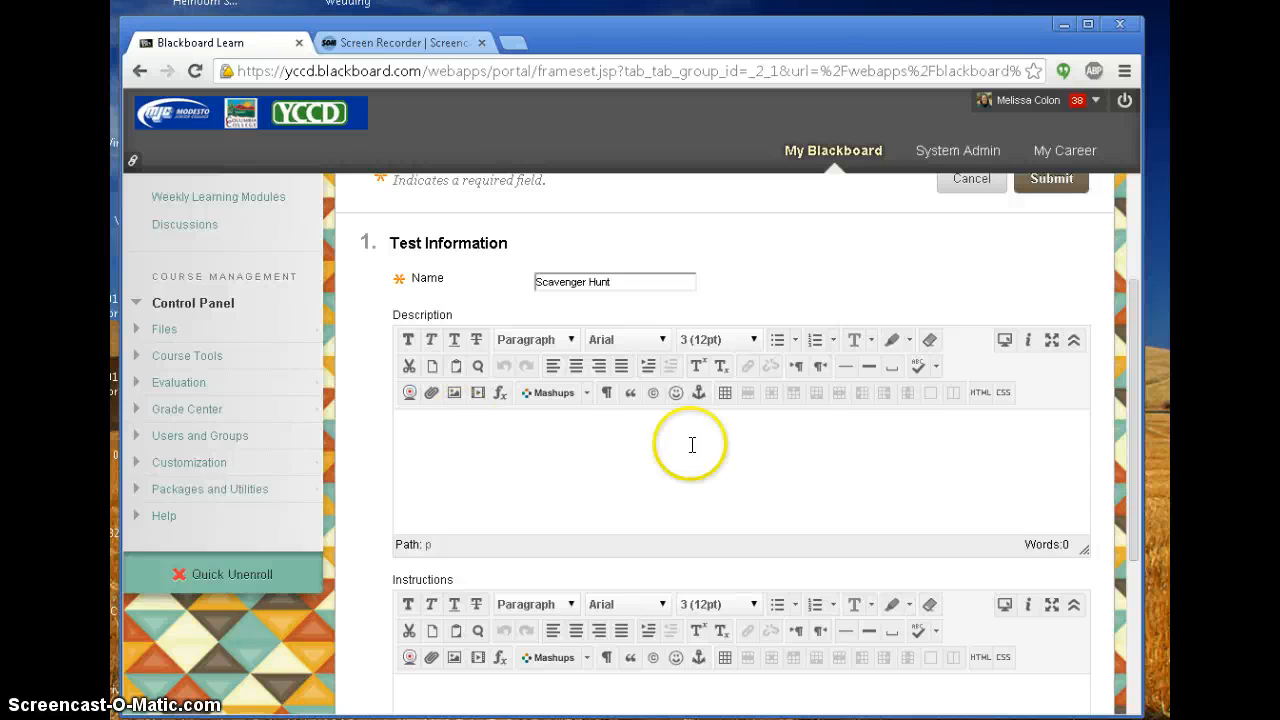
click(1135, 358)
drag(1135, 358, 1147, 440)
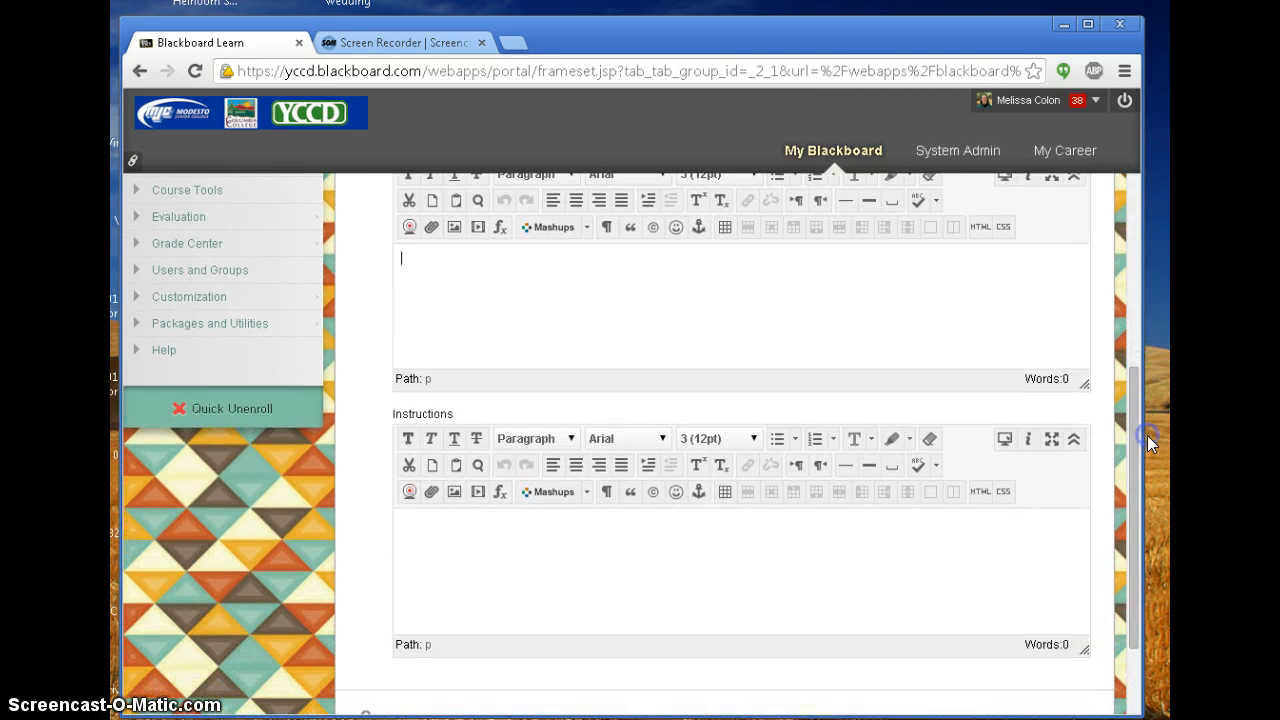
click(443, 517)
drag(1131, 401, 1129, 488)
click(1055, 660)
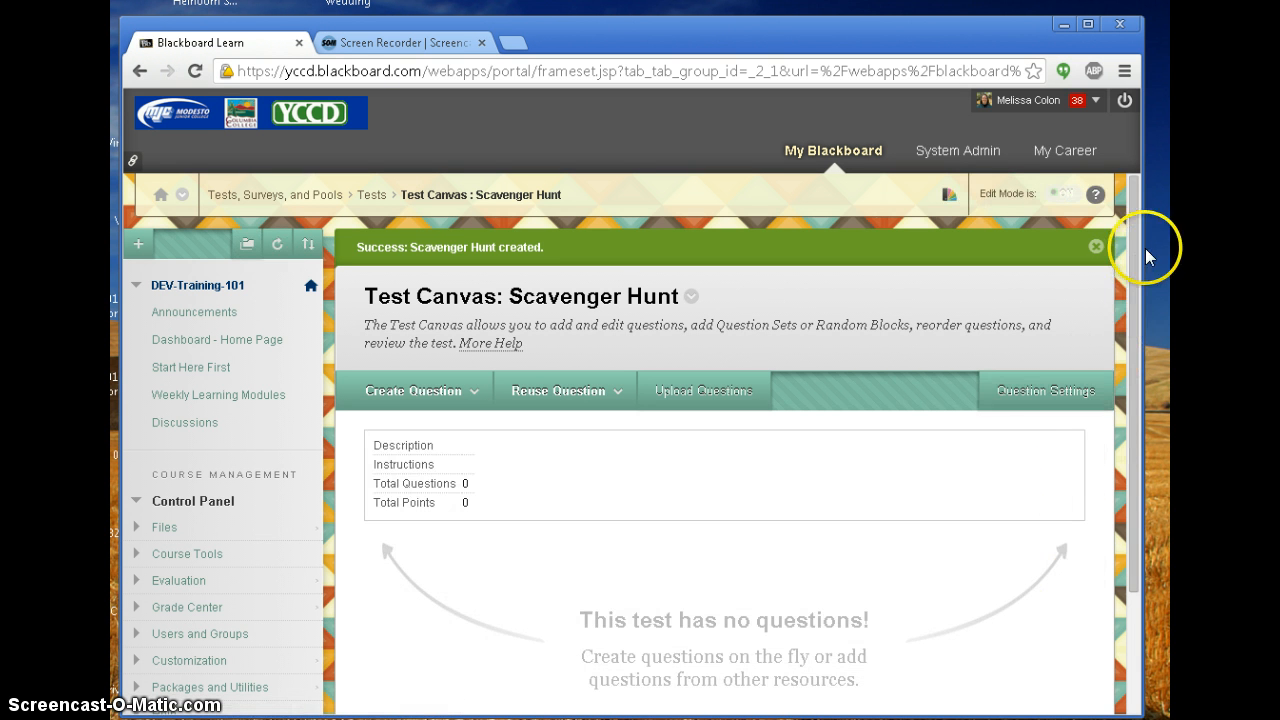
drag(1134, 254, 1137, 313)
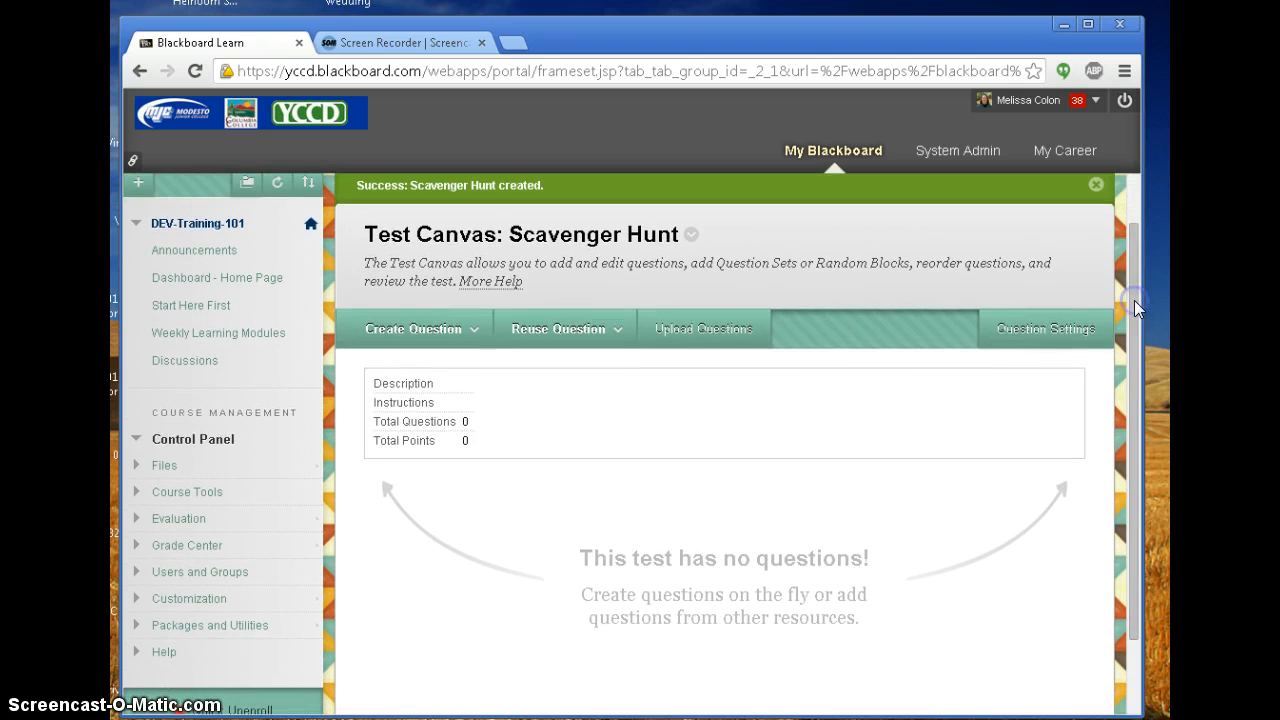
click(555, 331)
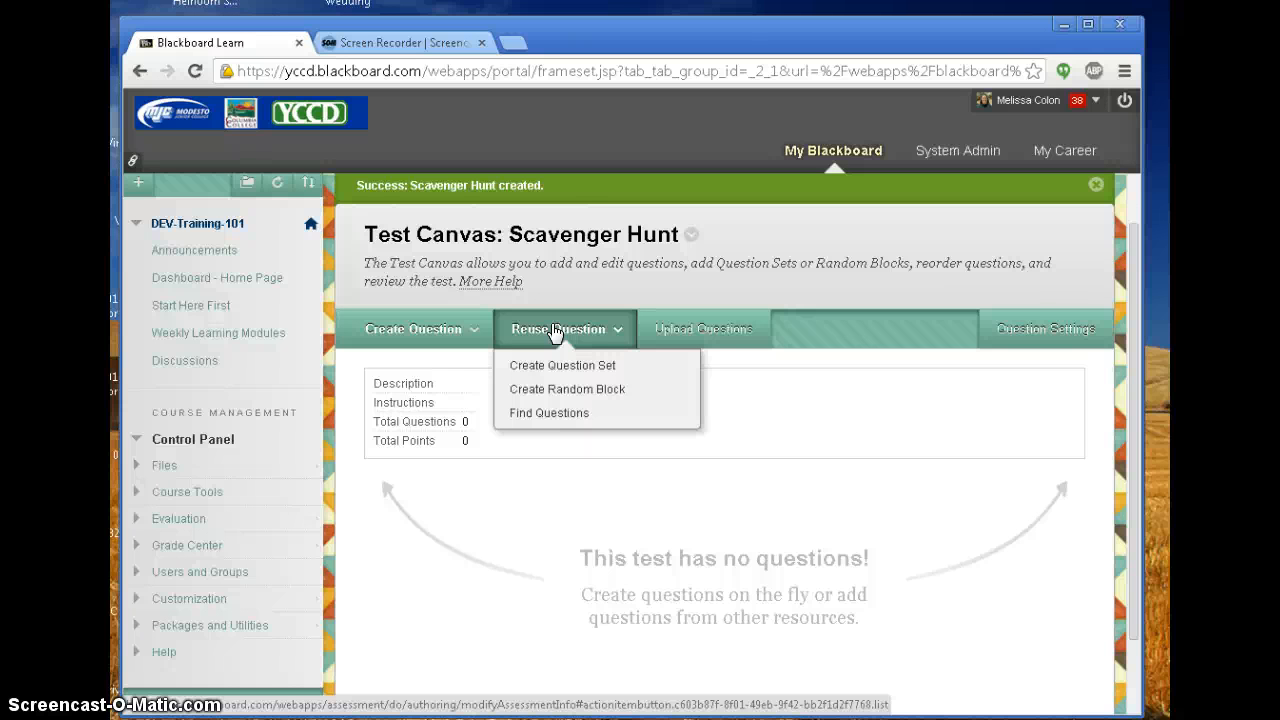
click(534, 413)
click(686, 329)
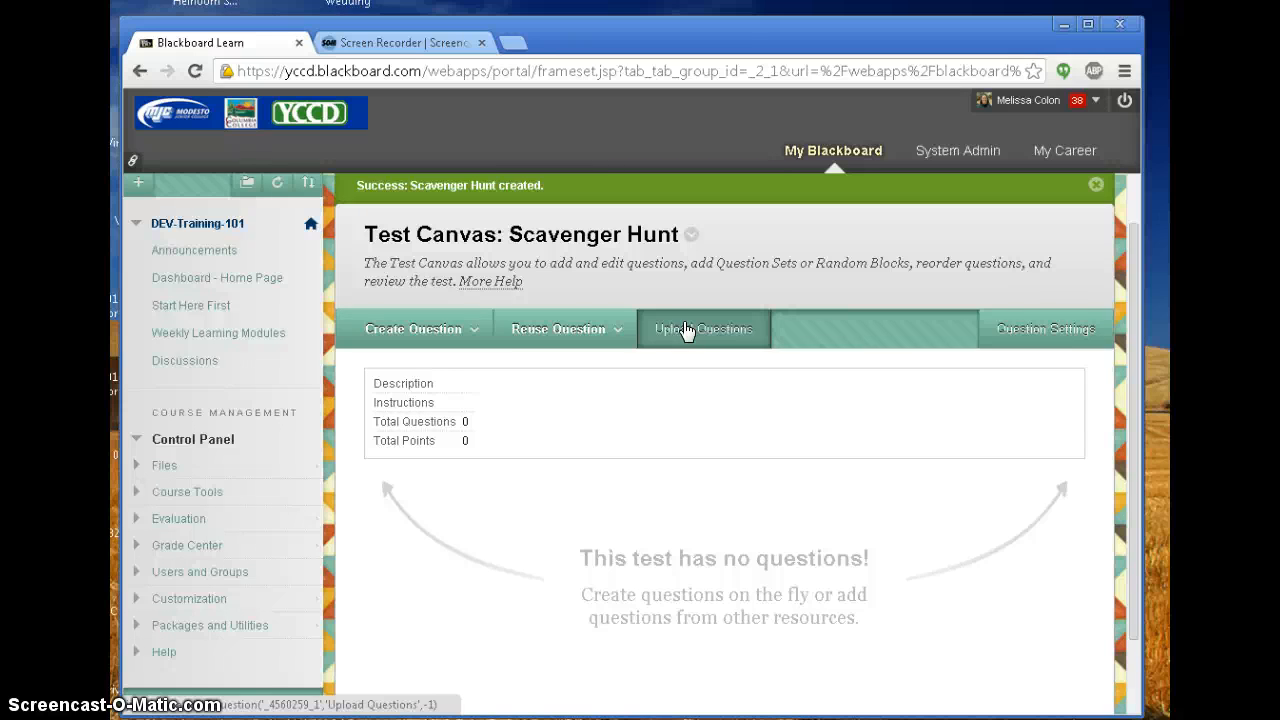
- Create a new Multiple Choice question for the Scavenger Hunt test
click(410, 330)
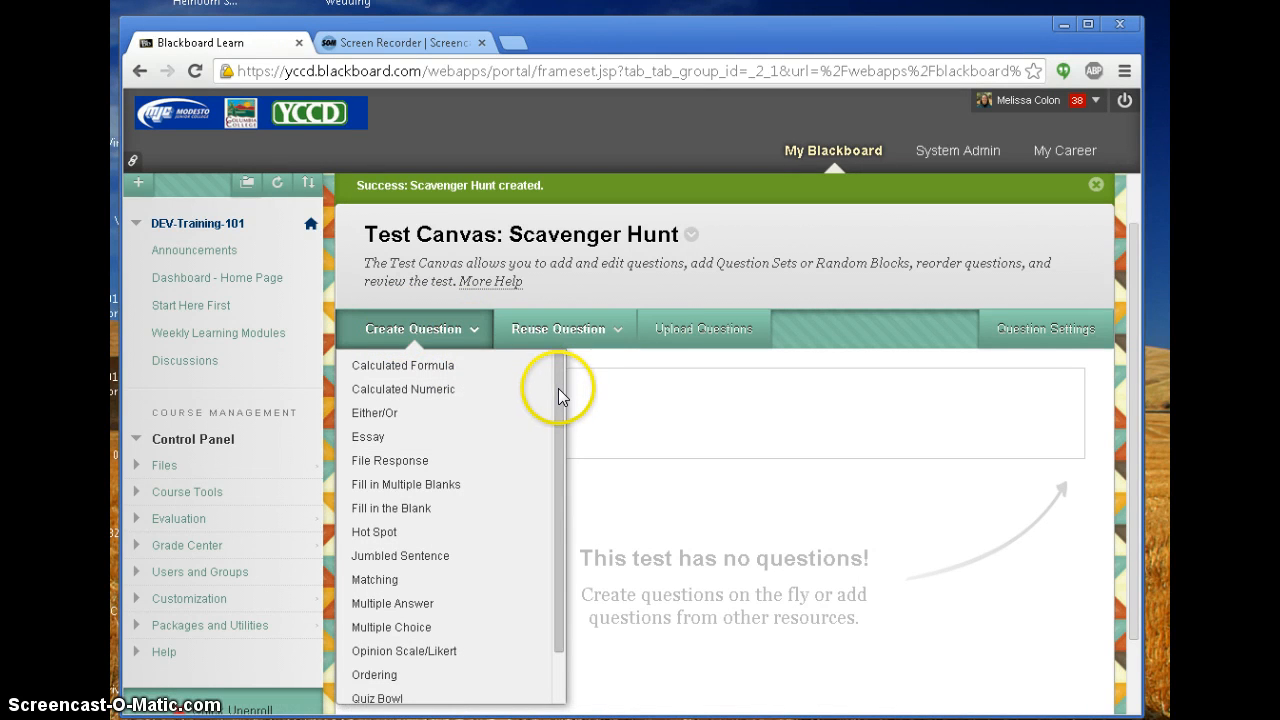
drag(558, 388, 557, 455)
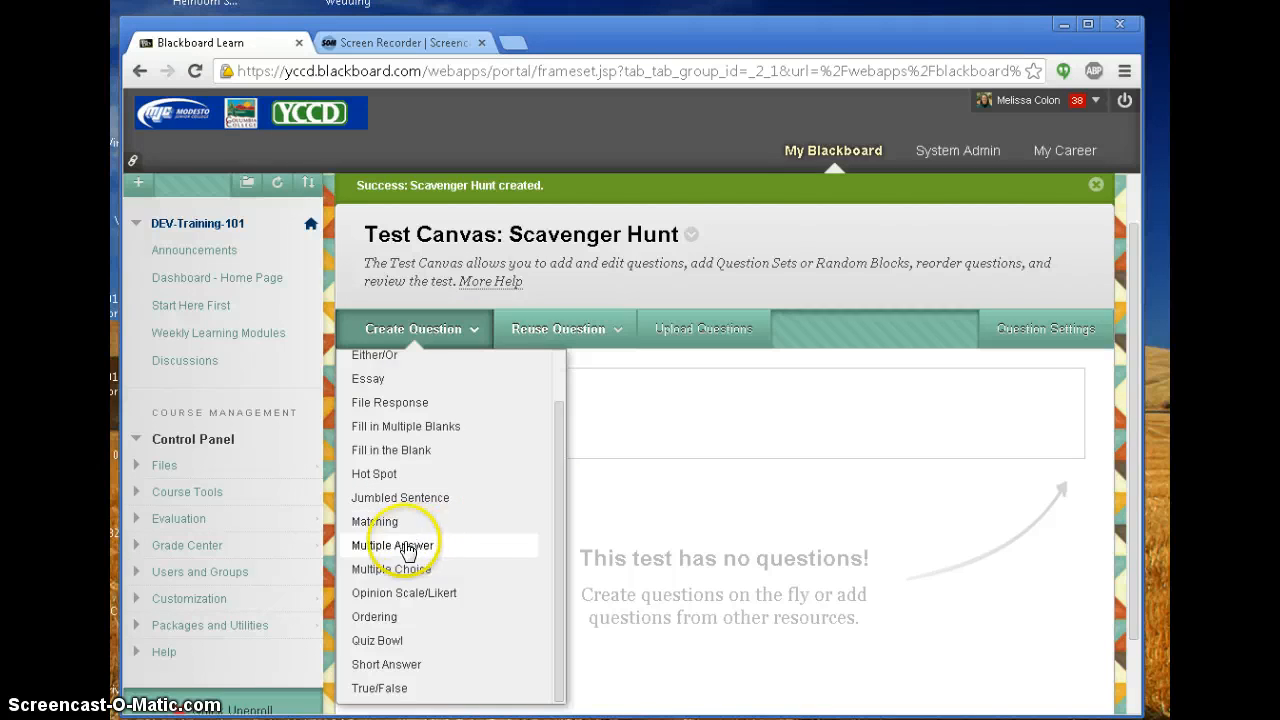
click(396, 569)
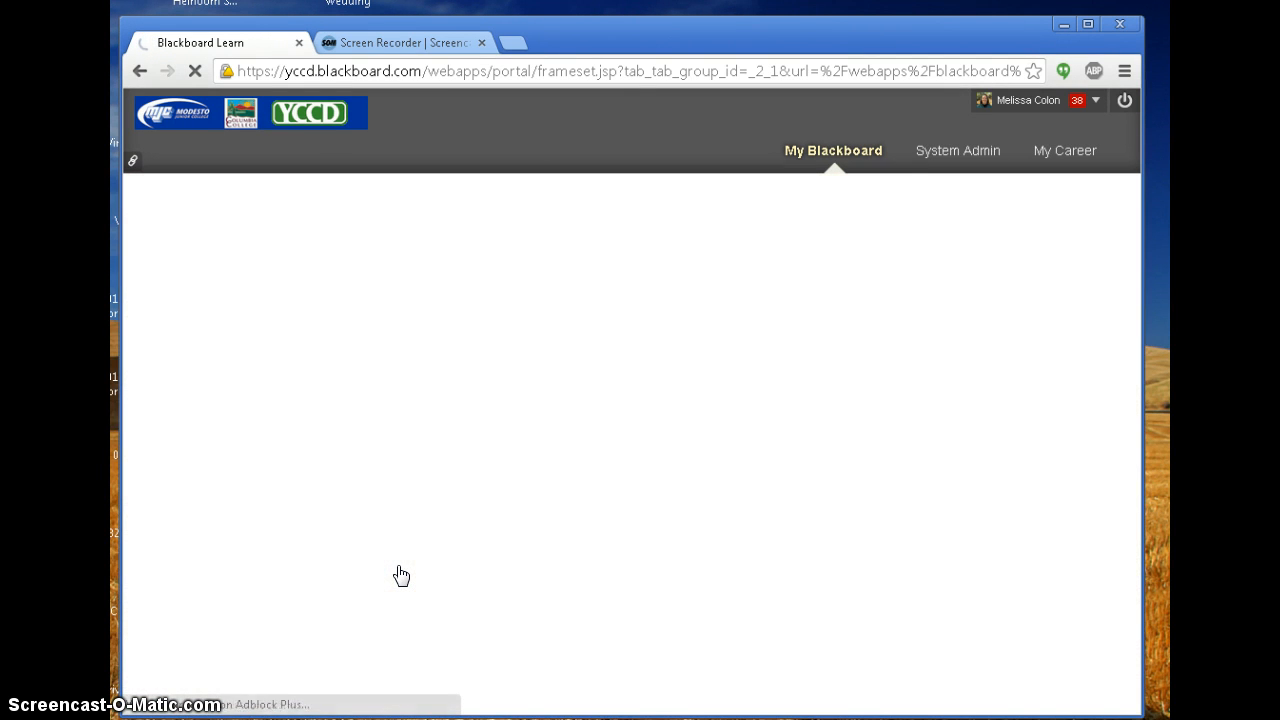
click(686, 556)
click(843, 522)
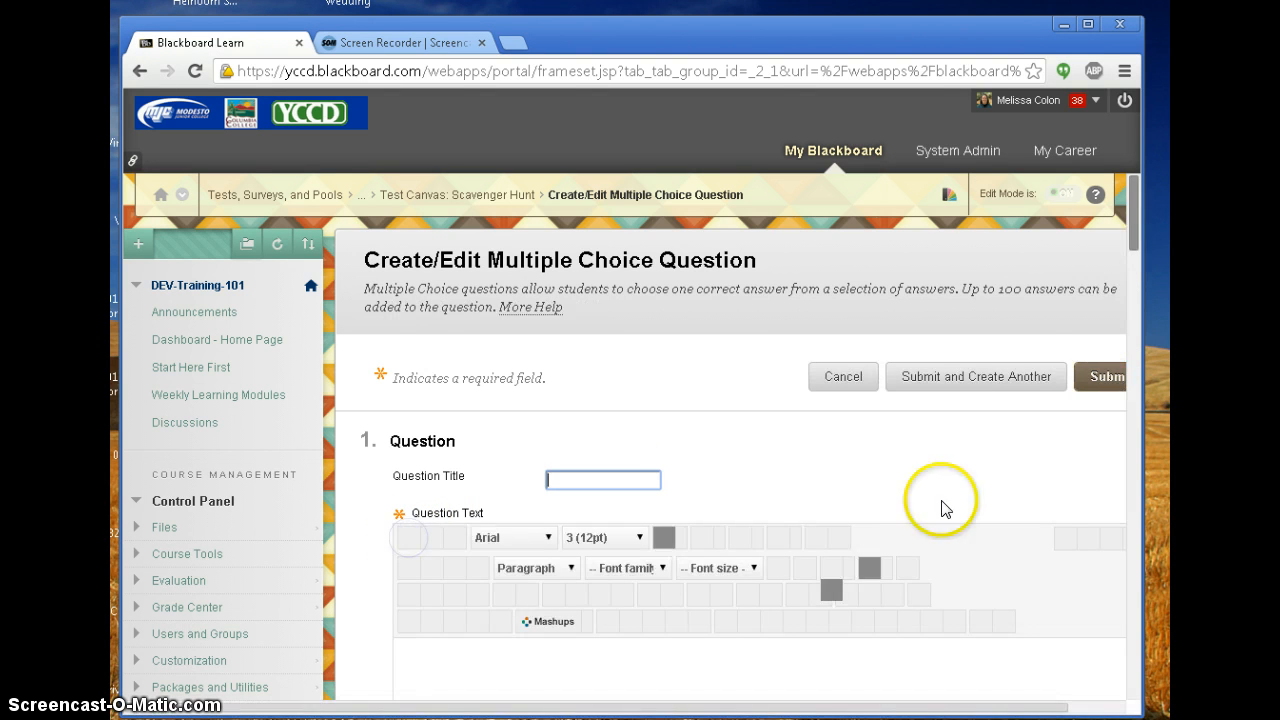
- Enter the question text "How many hours of training are there in the cohort?" in bold
drag(1136, 222, 1136, 244)
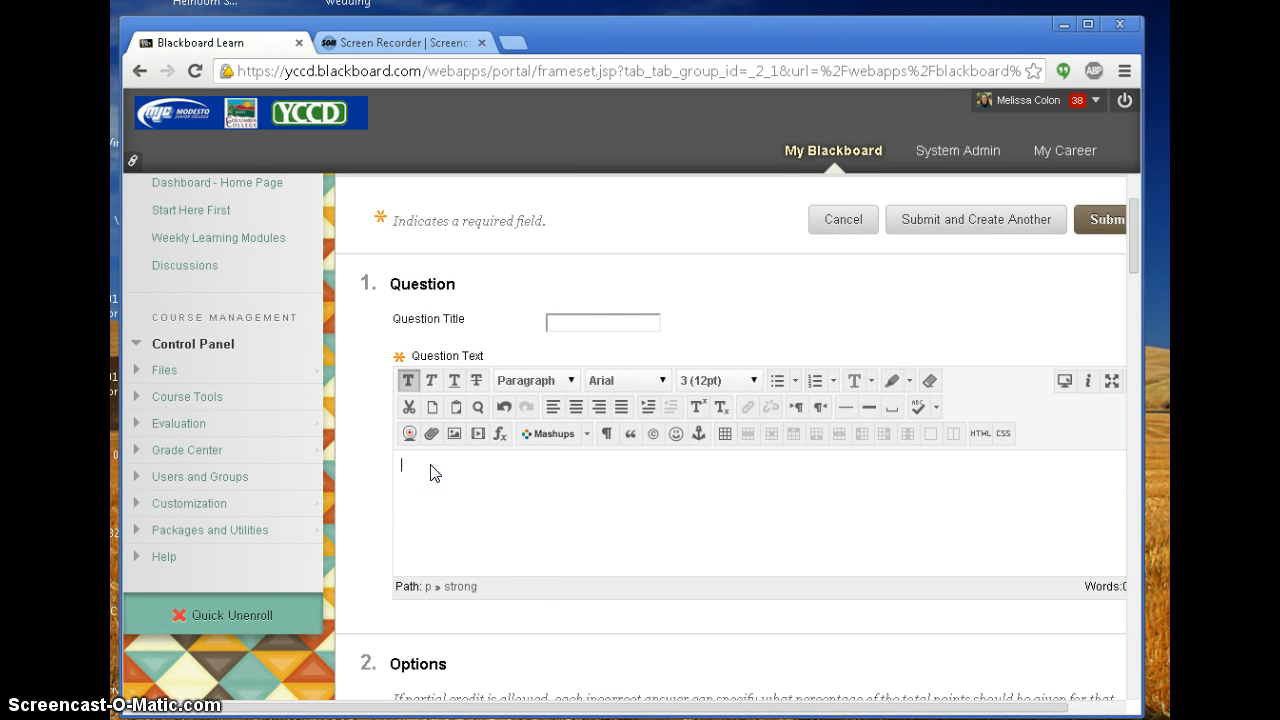
text(How many hours of training ar)
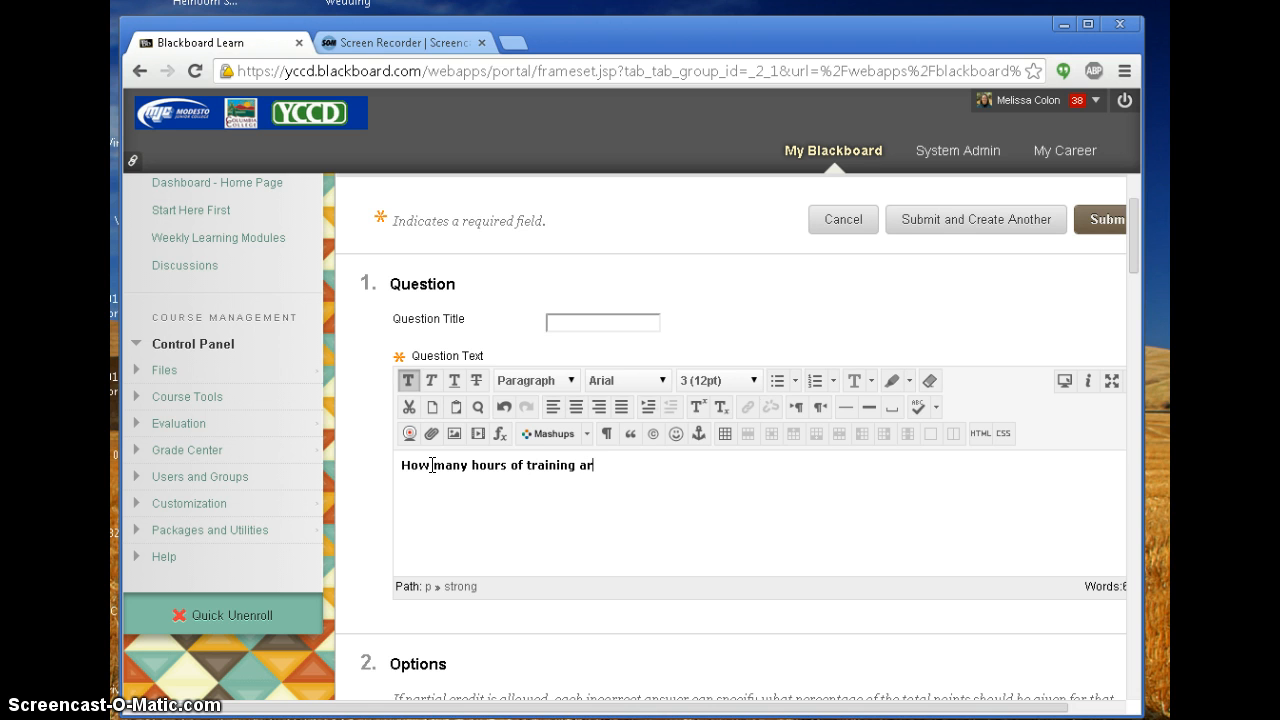
text(e there in the chor)
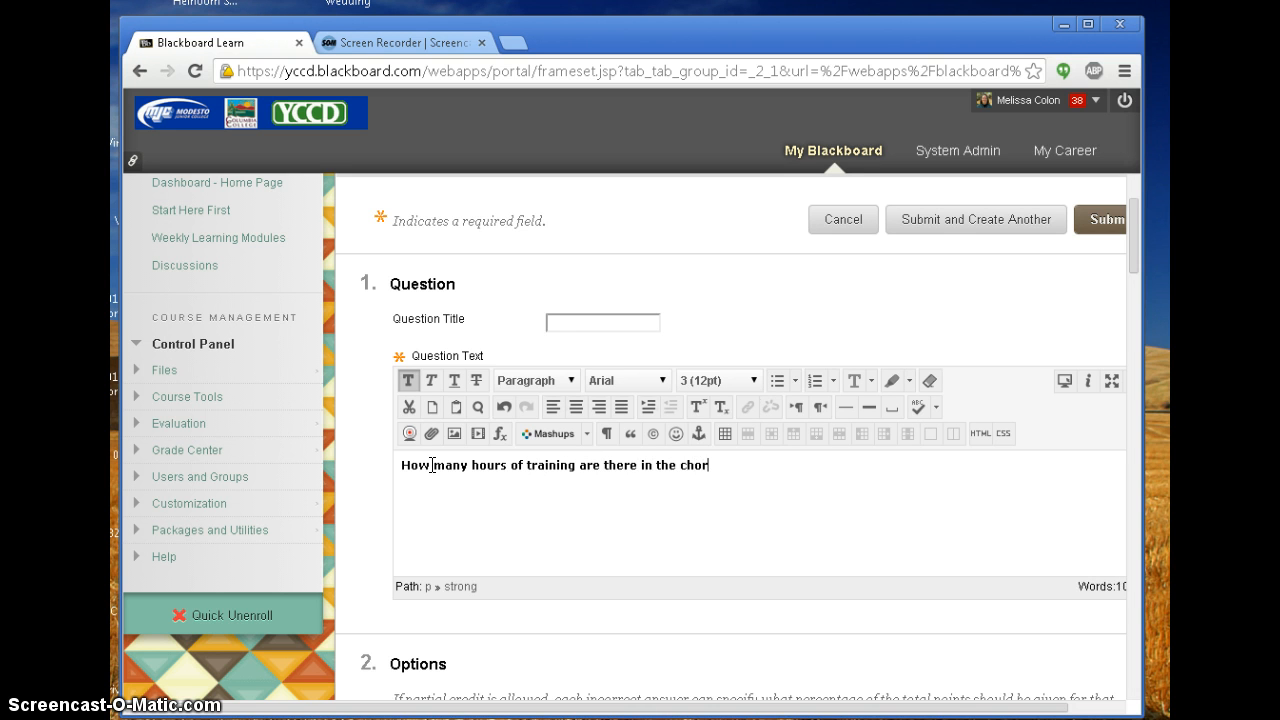
key(BackSpace)
key(BackSpace)
key(BackSpace)
text(ohort?)
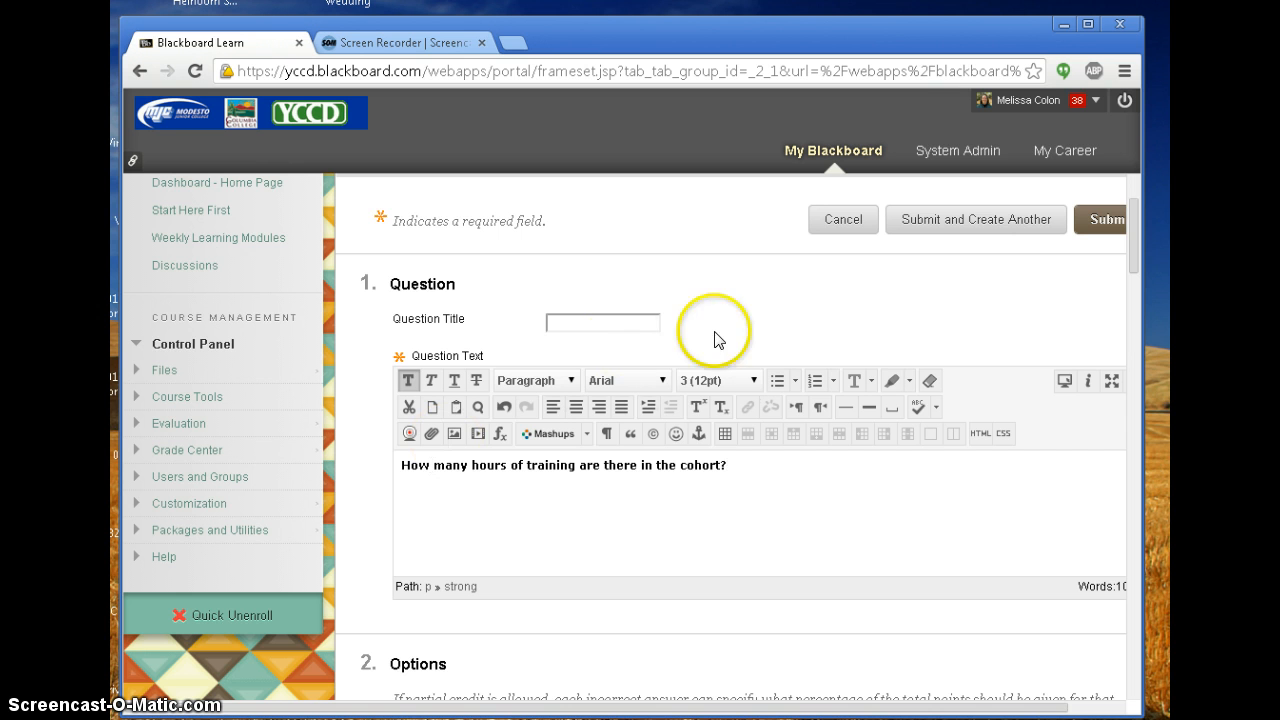
- Keep the number of answers at 4 and enter "30 hours" as Answer 1
drag(1135, 238, 1131, 340)
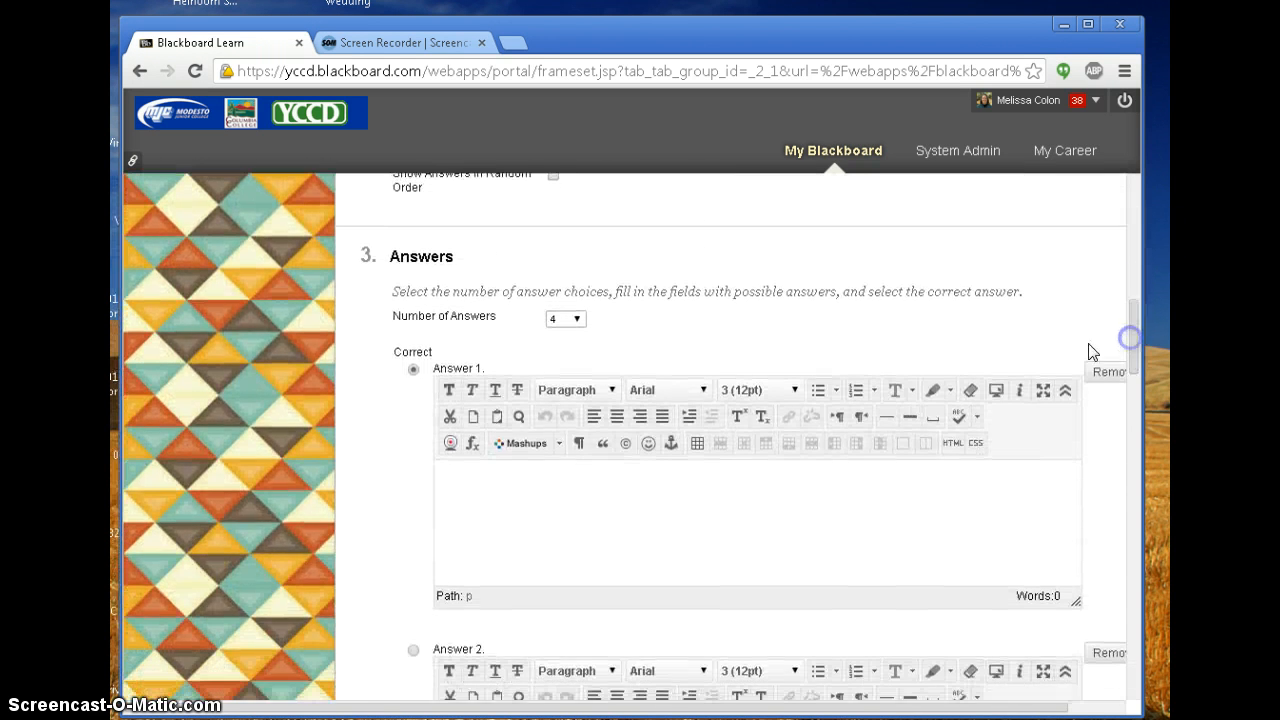
click(577, 320)
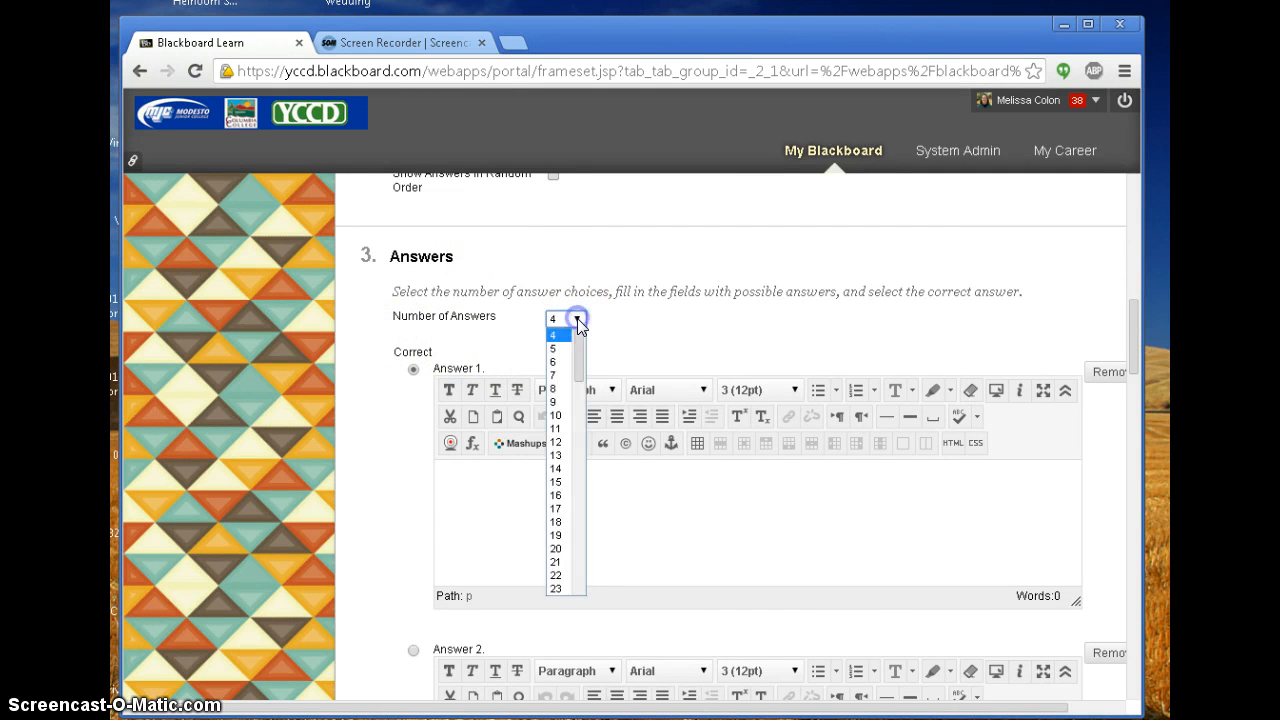
click(611, 321)
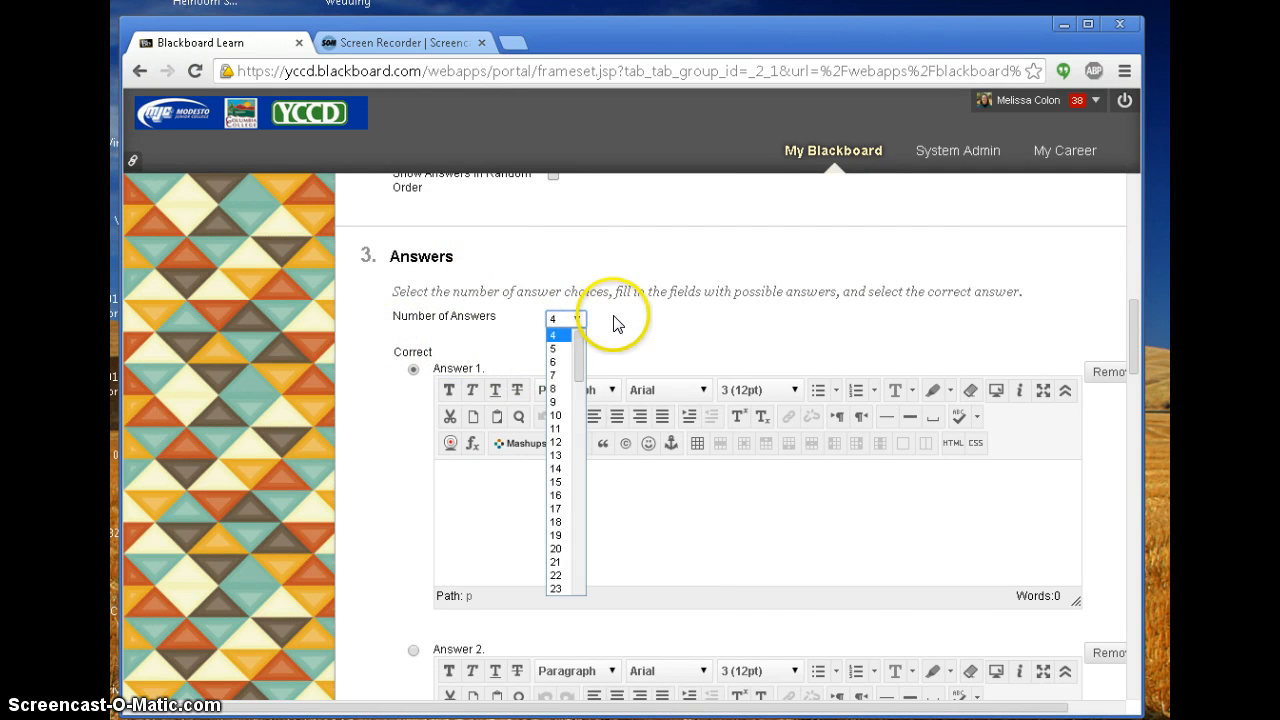
click(463, 497)
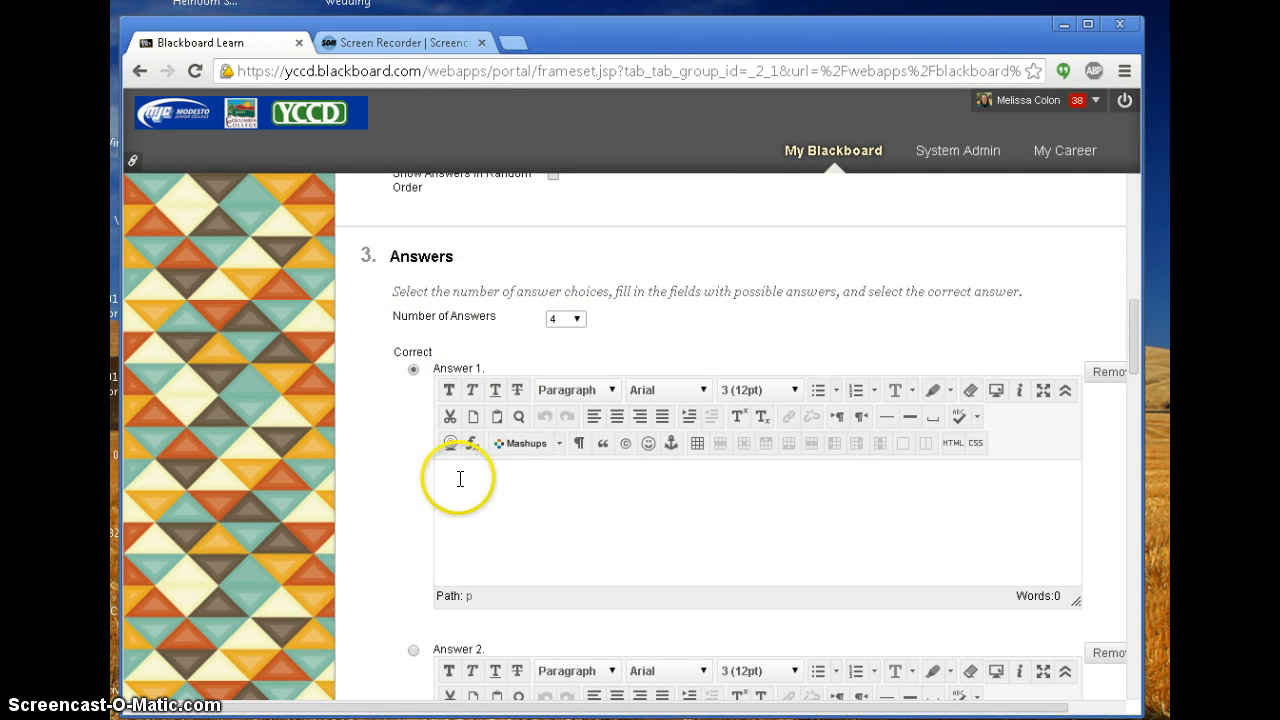
click(460, 479)
text(30)
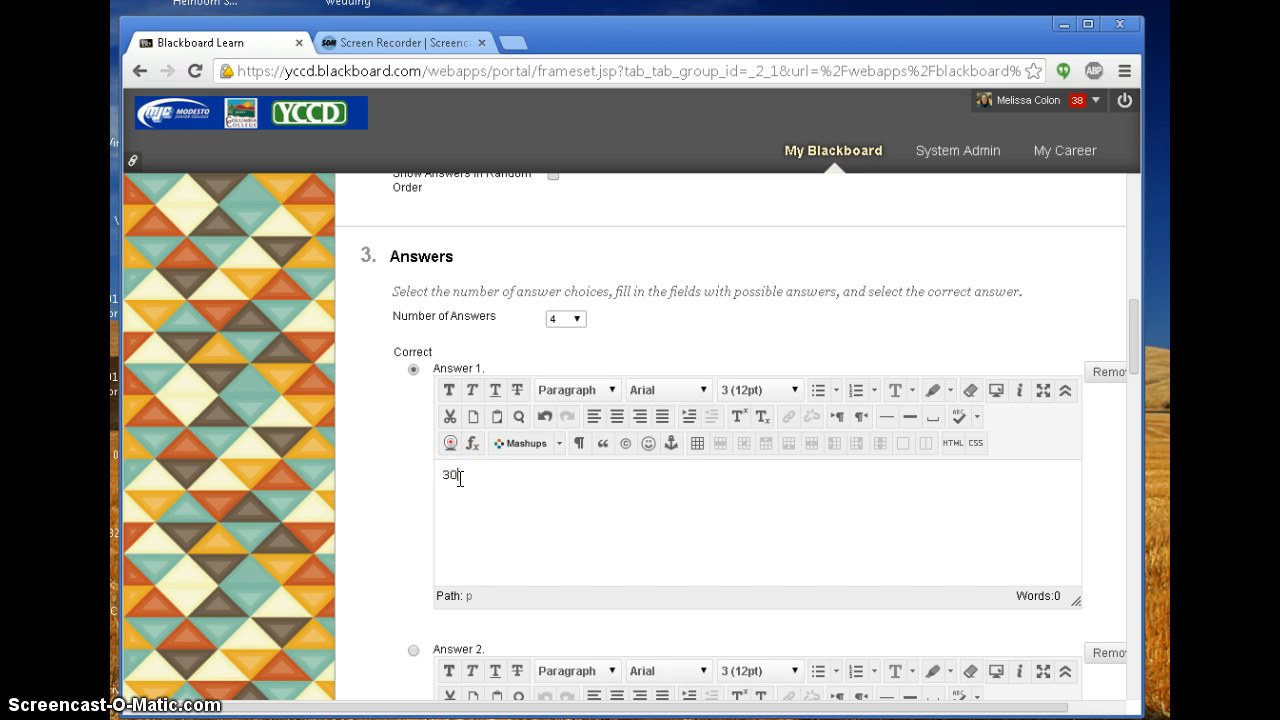
text( hours)
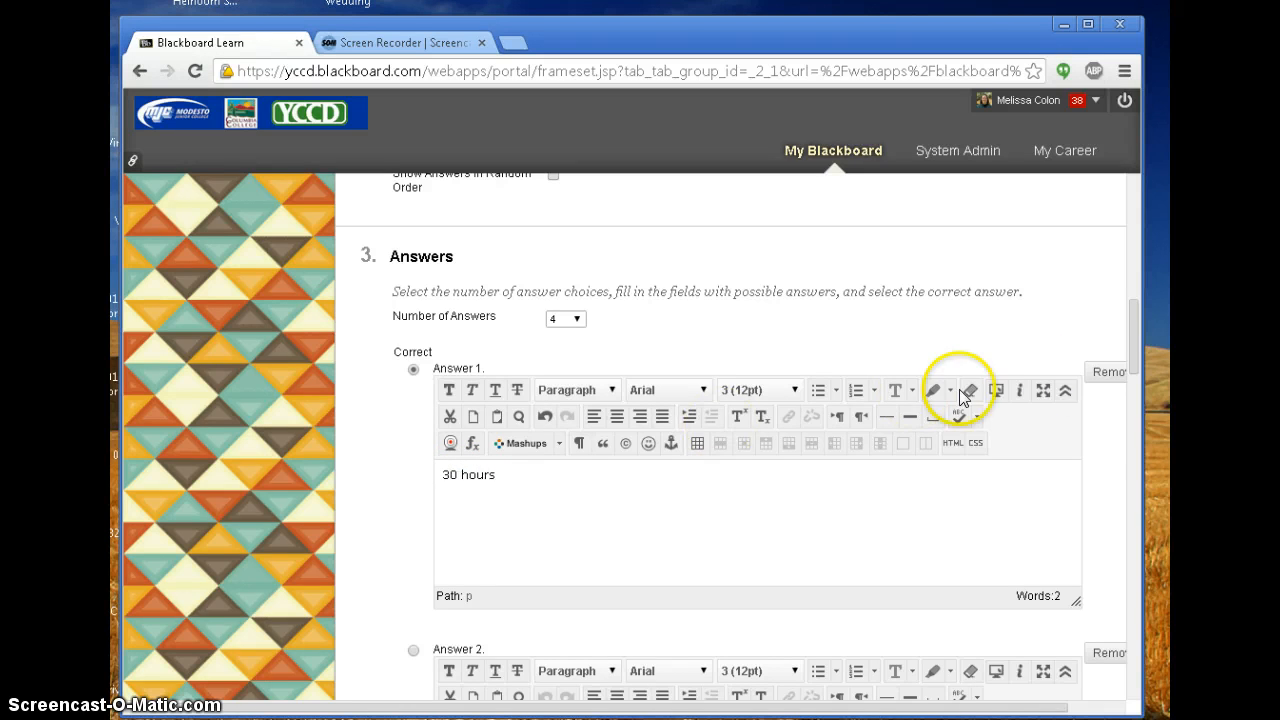
- Enter "50 hours" as Answer 2 and "100 hours" as Answer 3
drag(1134, 351, 1135, 388)
click(466, 541)
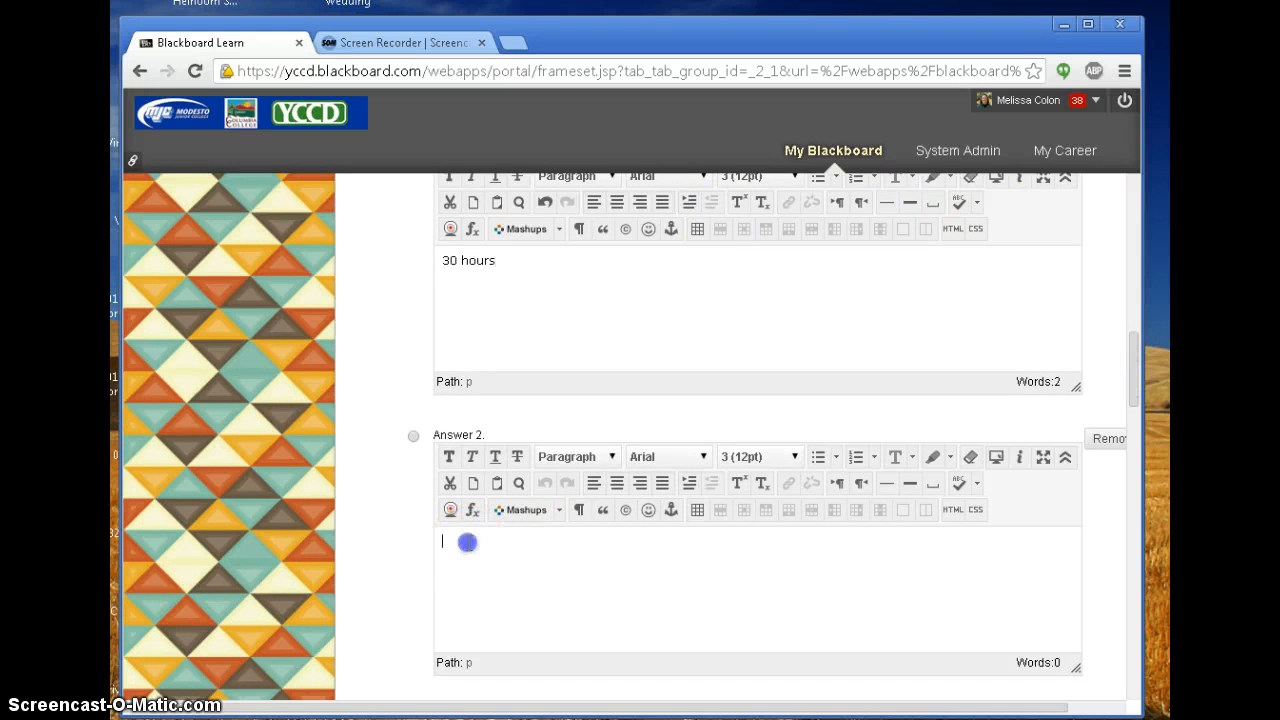
text(50 hours)
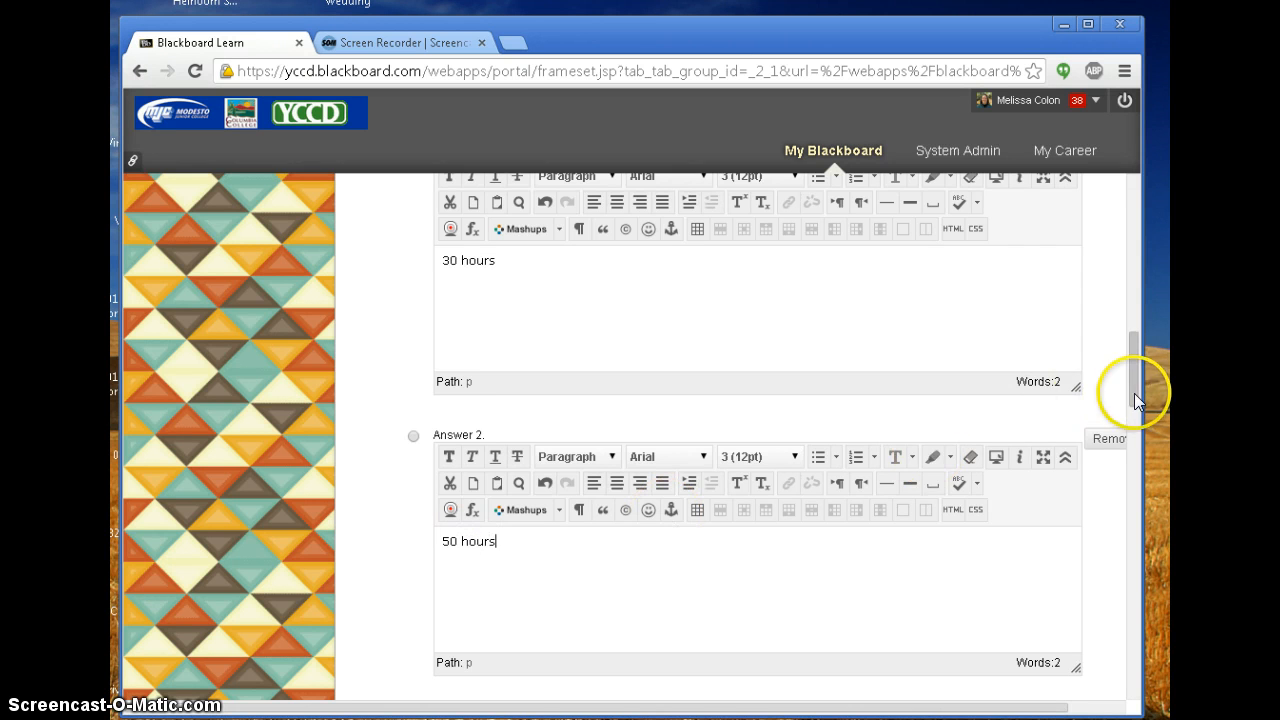
drag(1134, 388, 1133, 458)
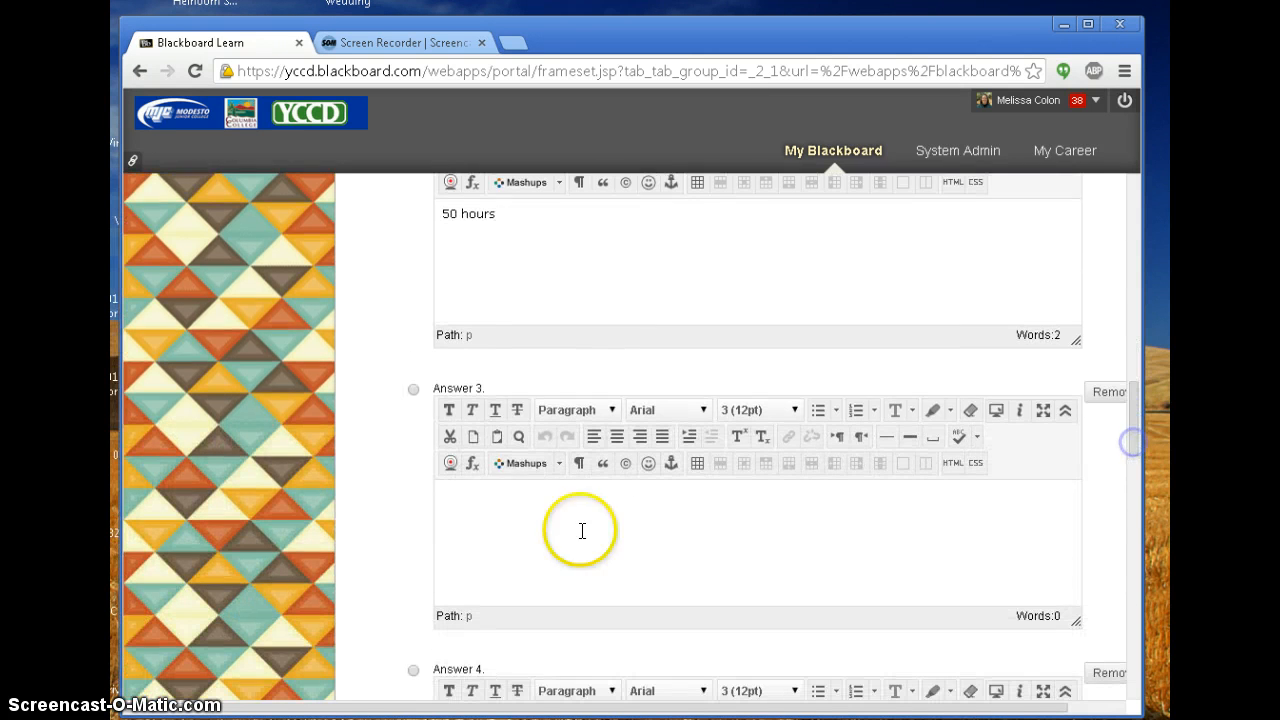
click(474, 500)
text(100 hours)
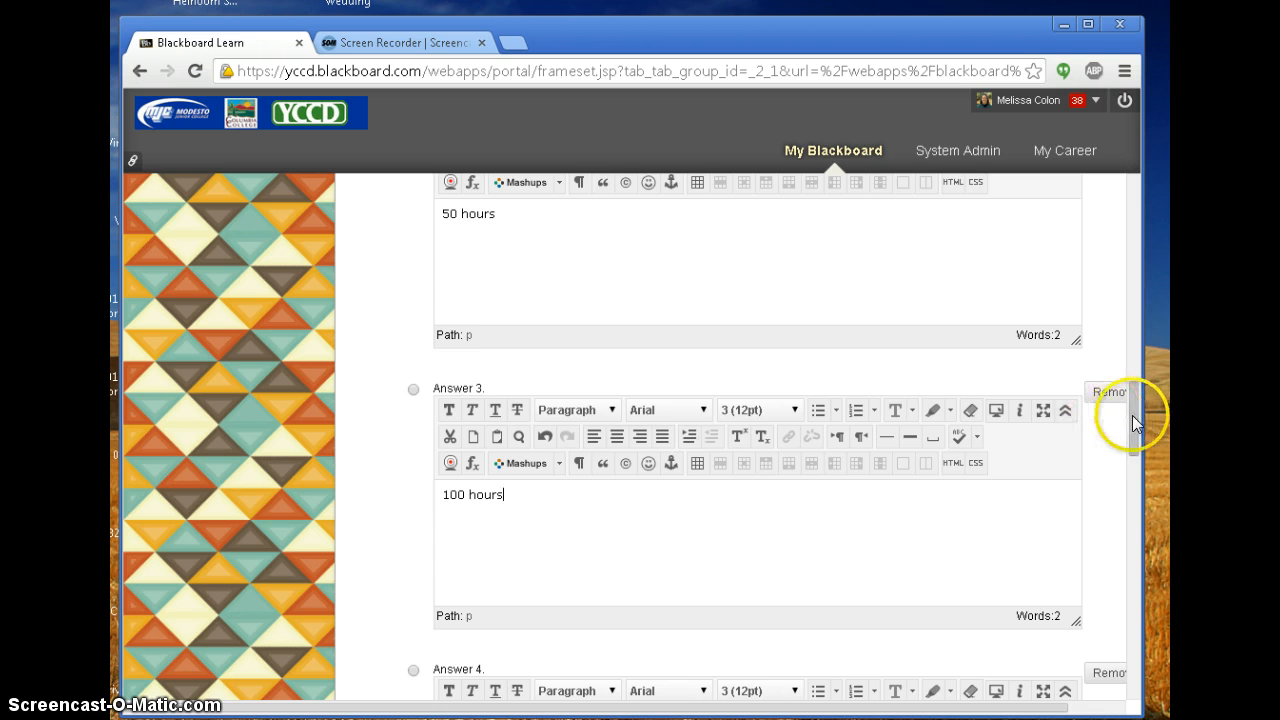
- Enter "None" as Answer 4 of the multiple choice question
drag(1134, 423, 1135, 474)
click(489, 514)
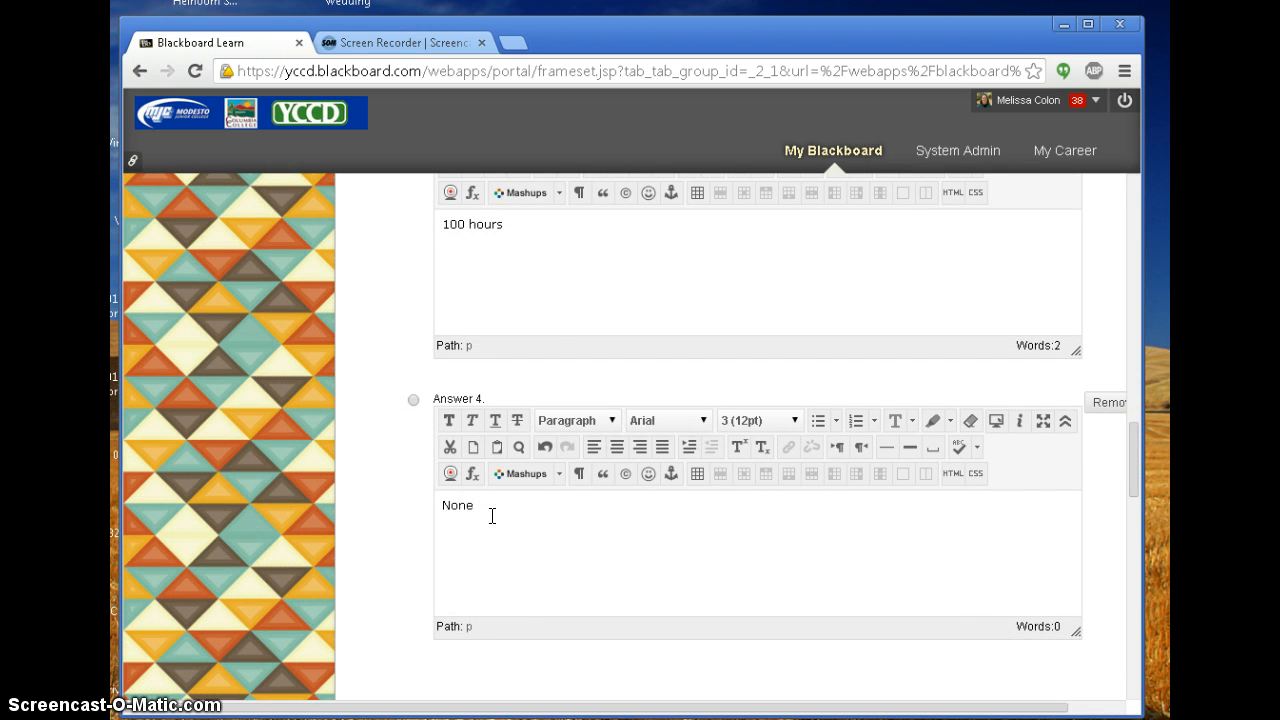
click(1133, 441)
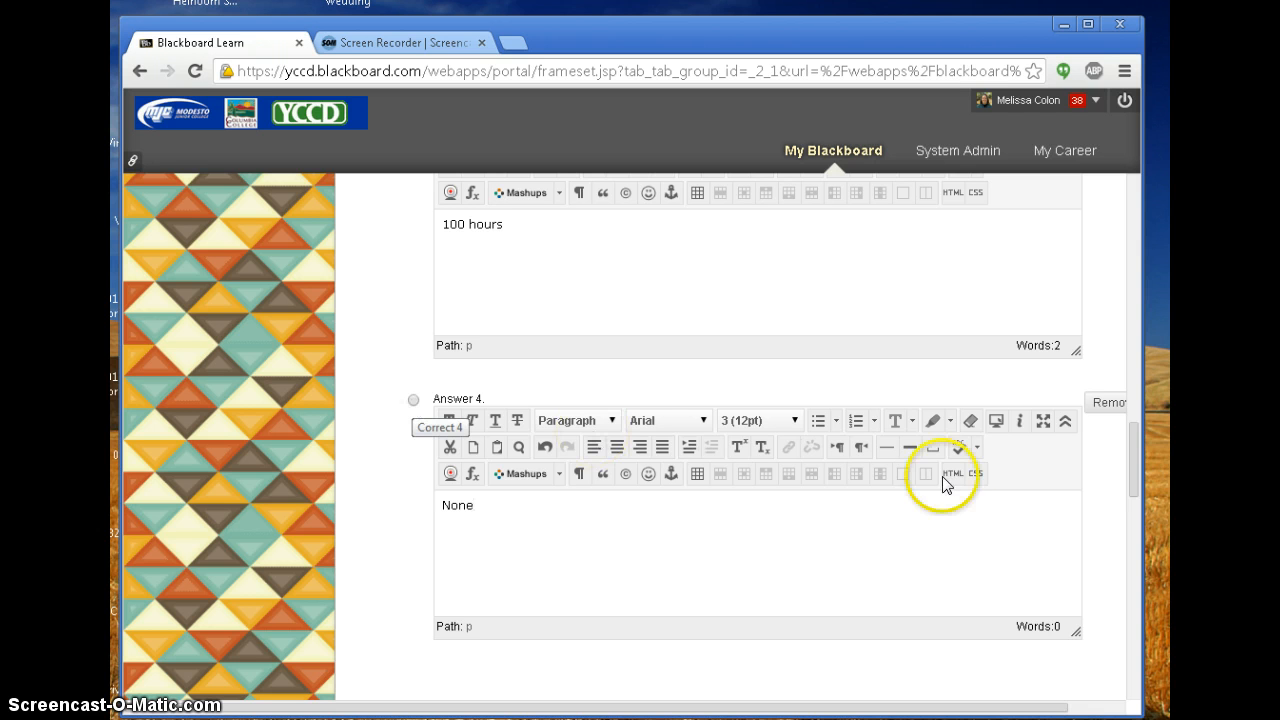
- Assign the existing category "Practice" to the question, leave both feedback texts empty, and submit the question
drag(1134, 470, 1127, 556)
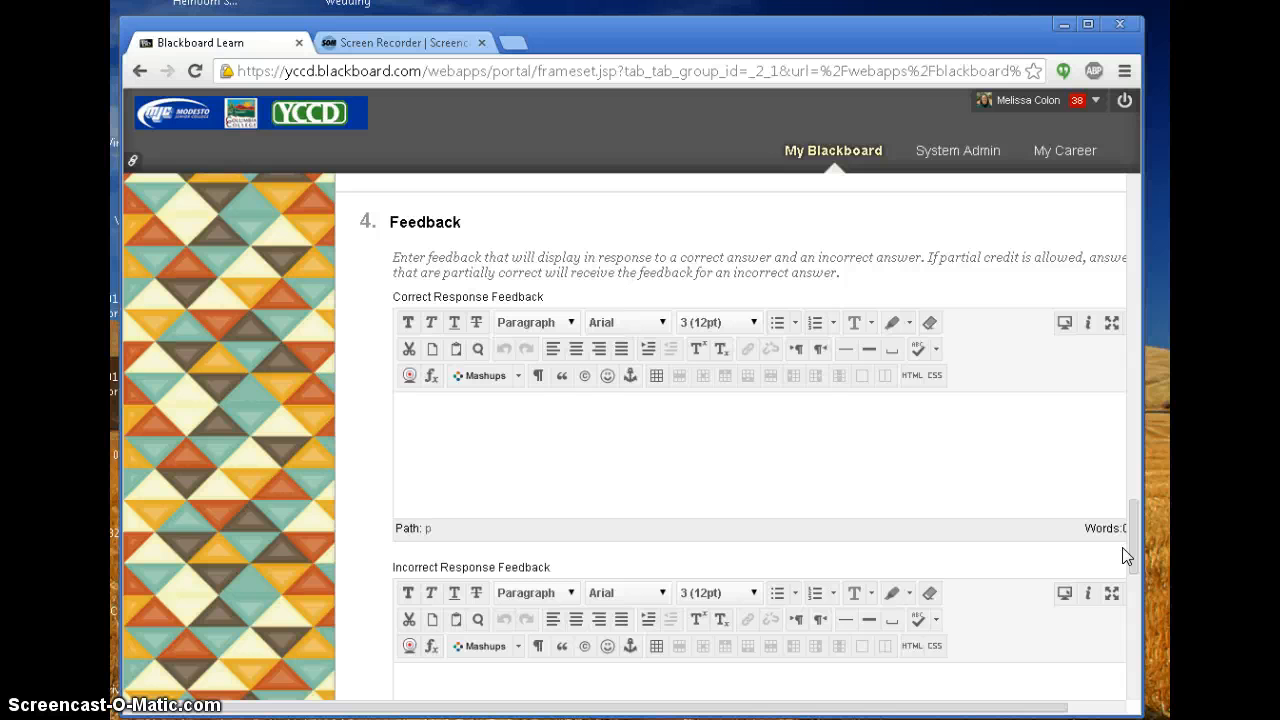
drag(1128, 560, 1136, 591)
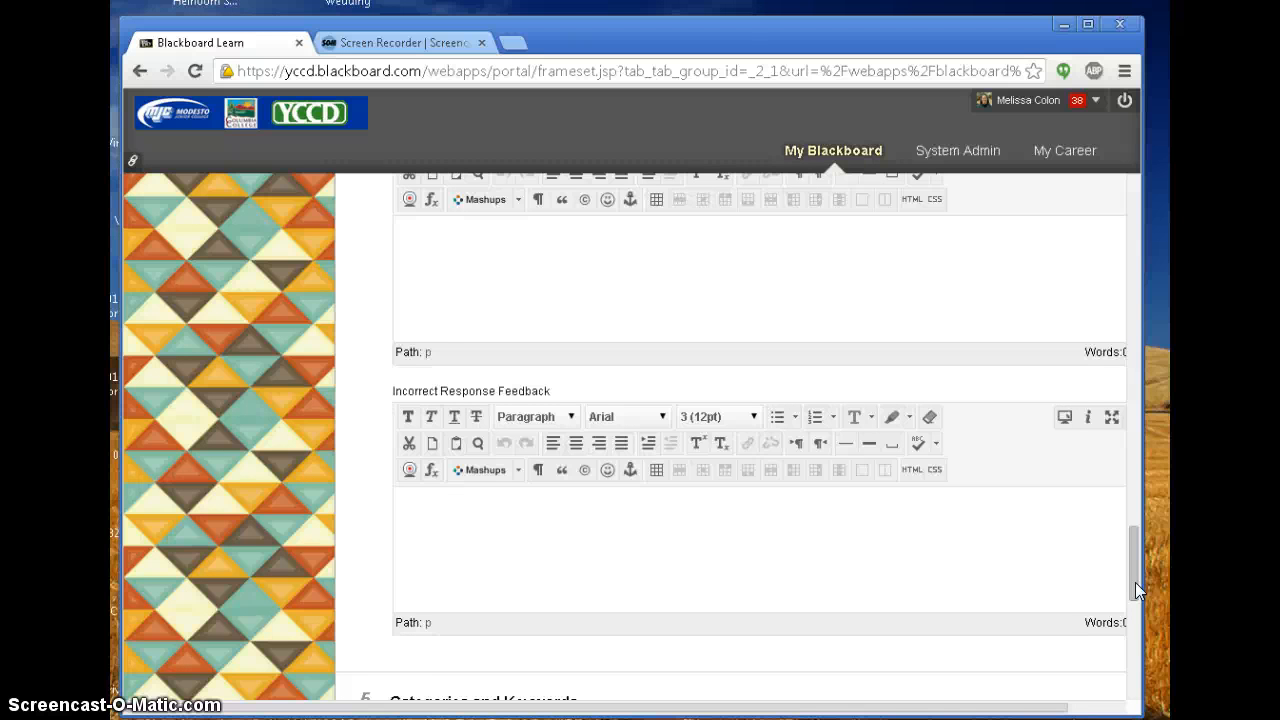
drag(1136, 591, 1138, 627)
click(596, 534)
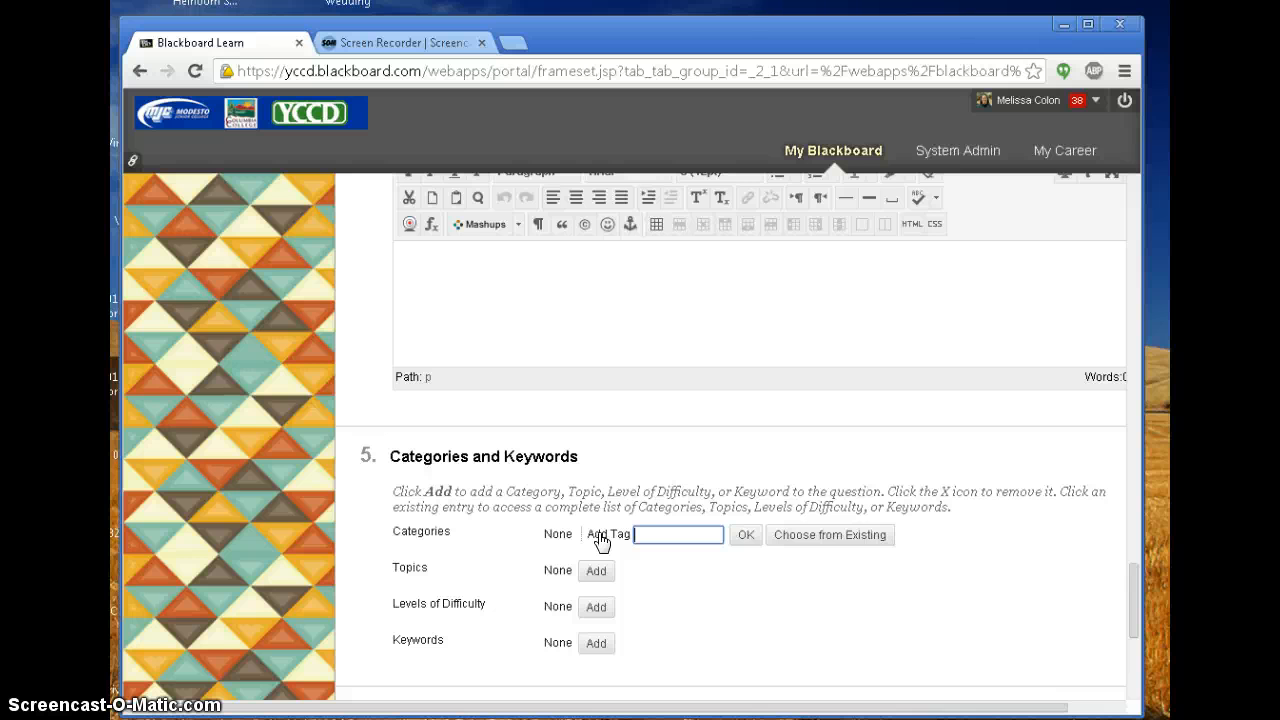
click(772, 537)
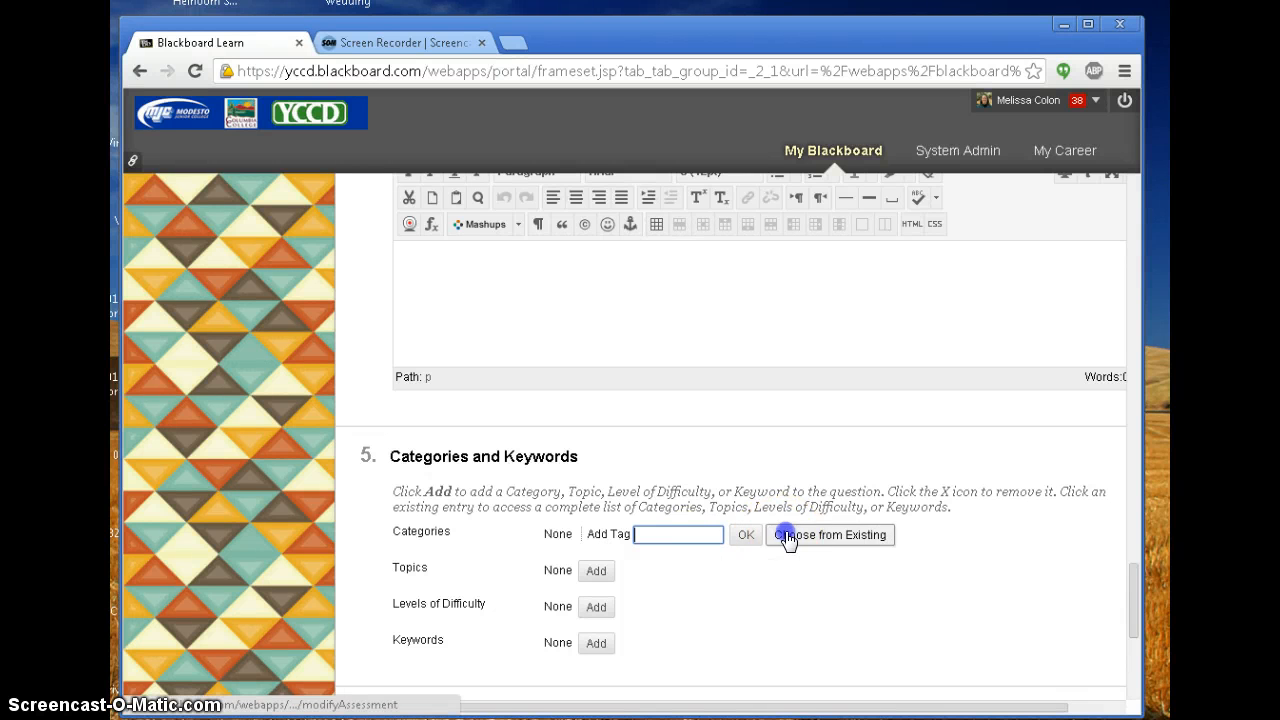
click(791, 571)
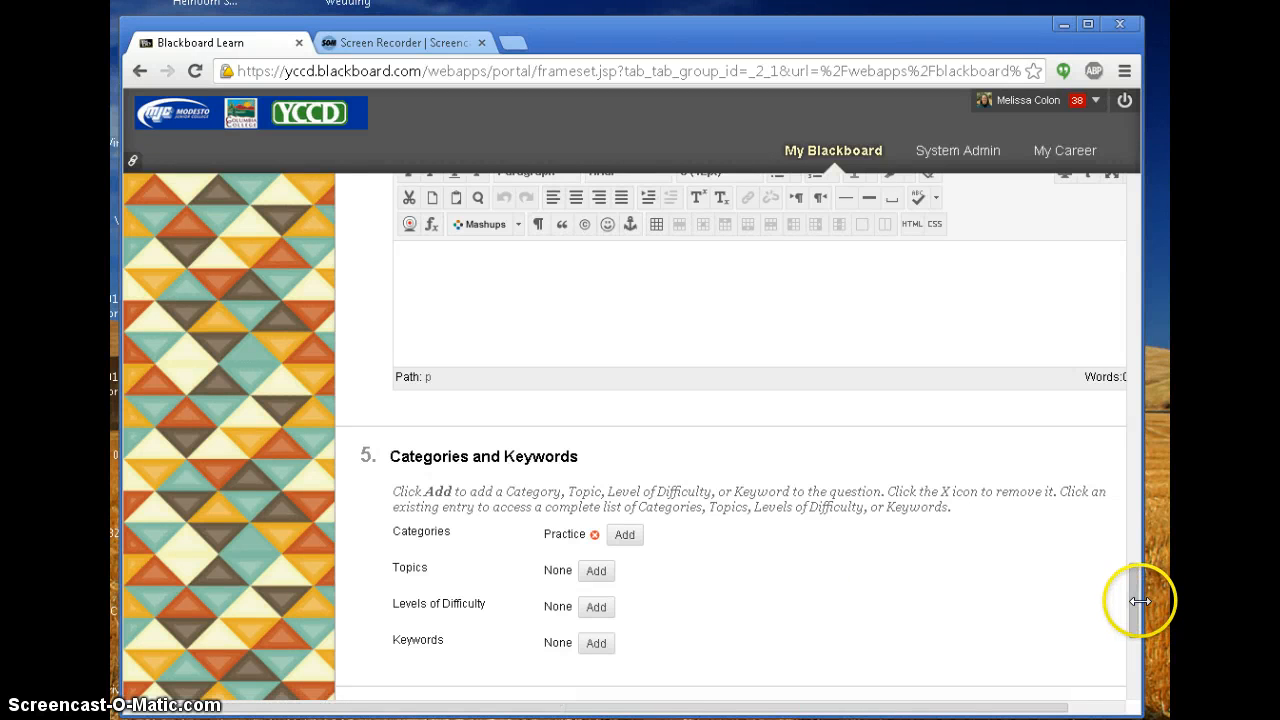
drag(1134, 600, 1145, 676)
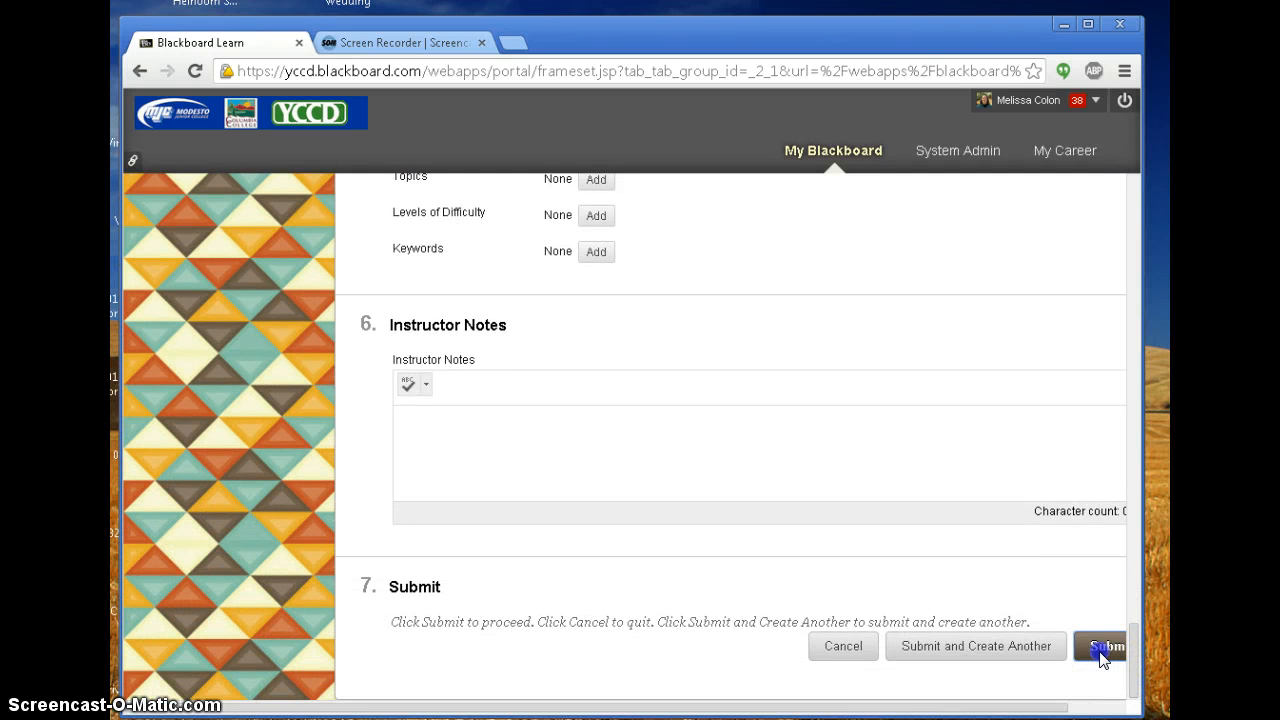
click(1102, 655)
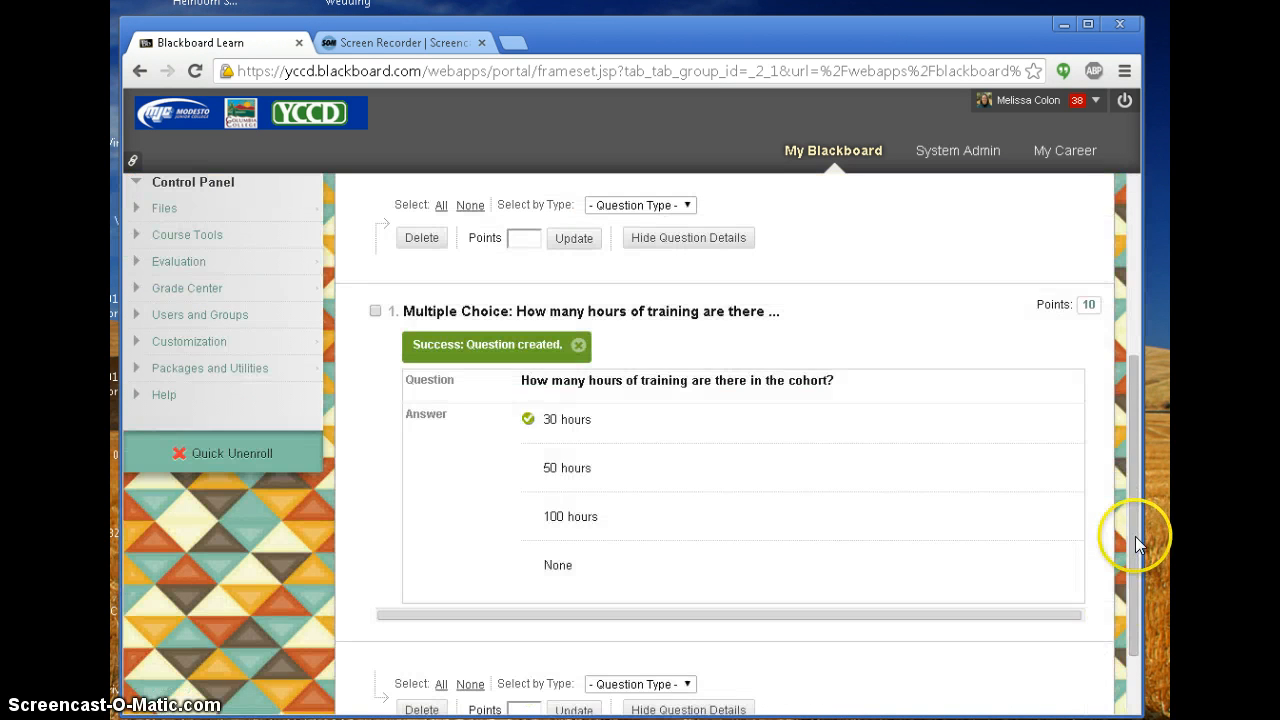
- In the test's question settings, enable feedback for individual answers and images, files, and web links for both individual feedback and answers, and save
drag(1135, 538, 1135, 403)
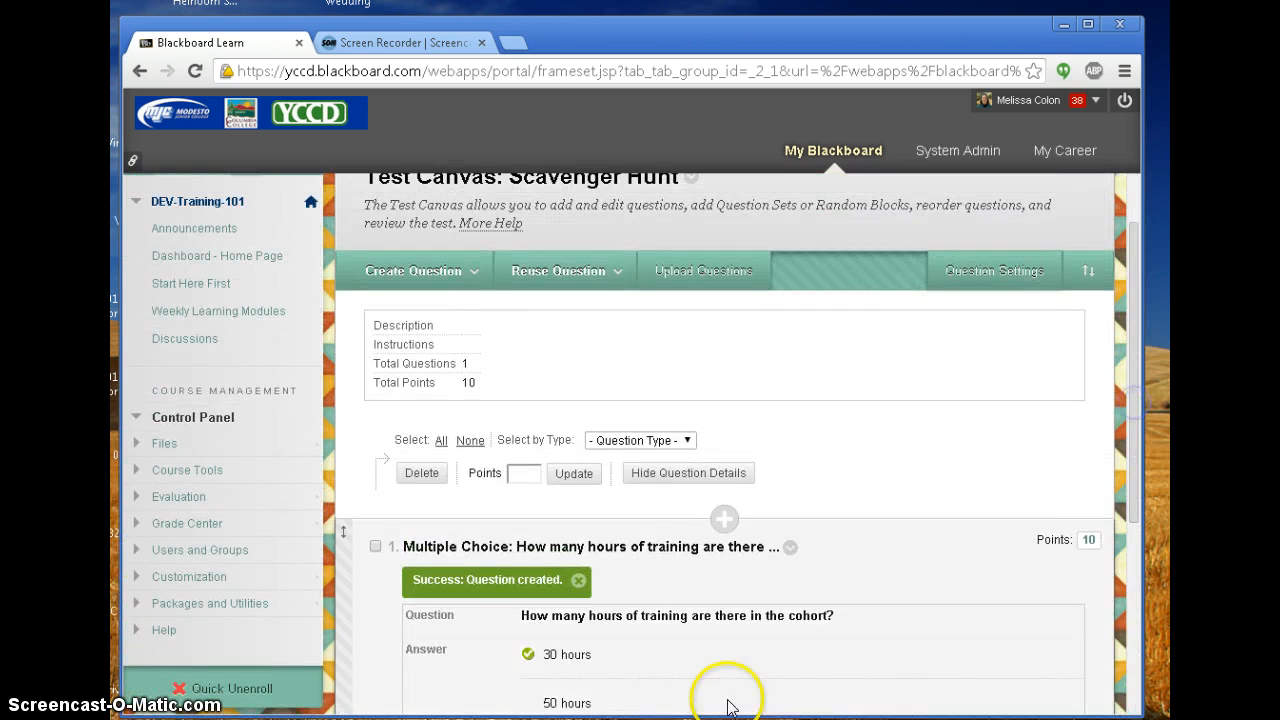
drag(1136, 330, 1135, 565)
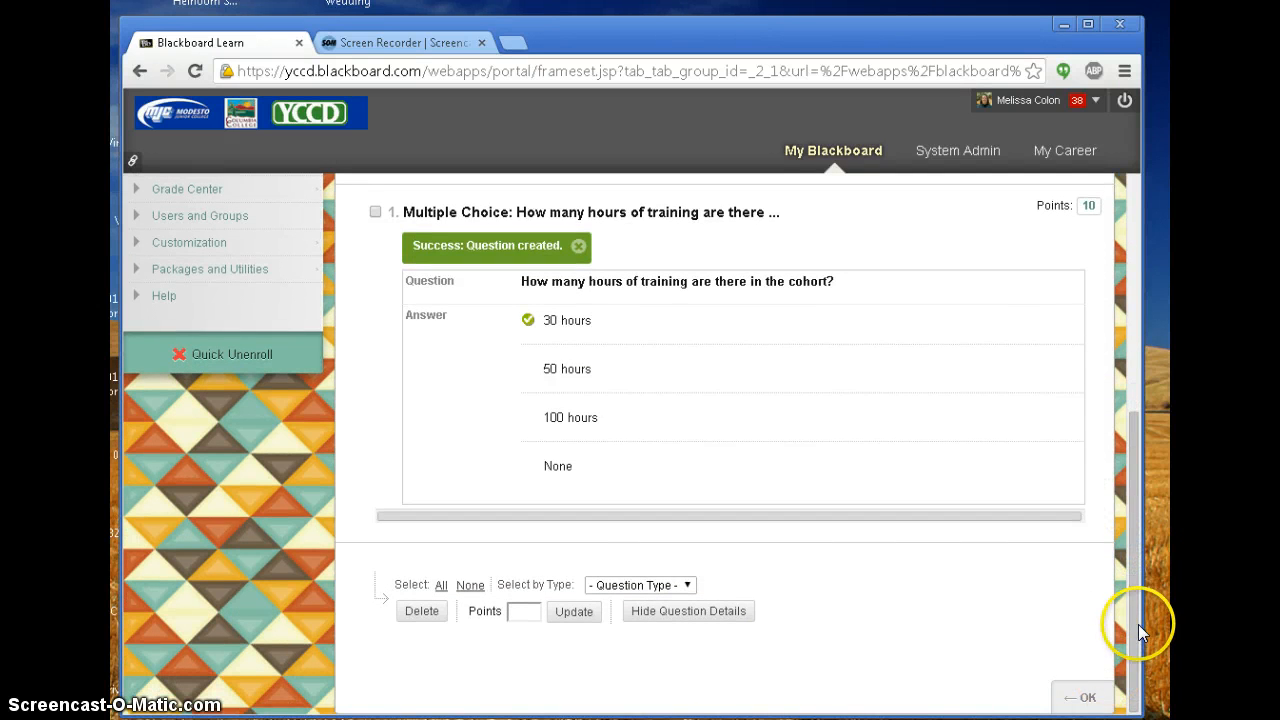
drag(1134, 616, 1140, 395)
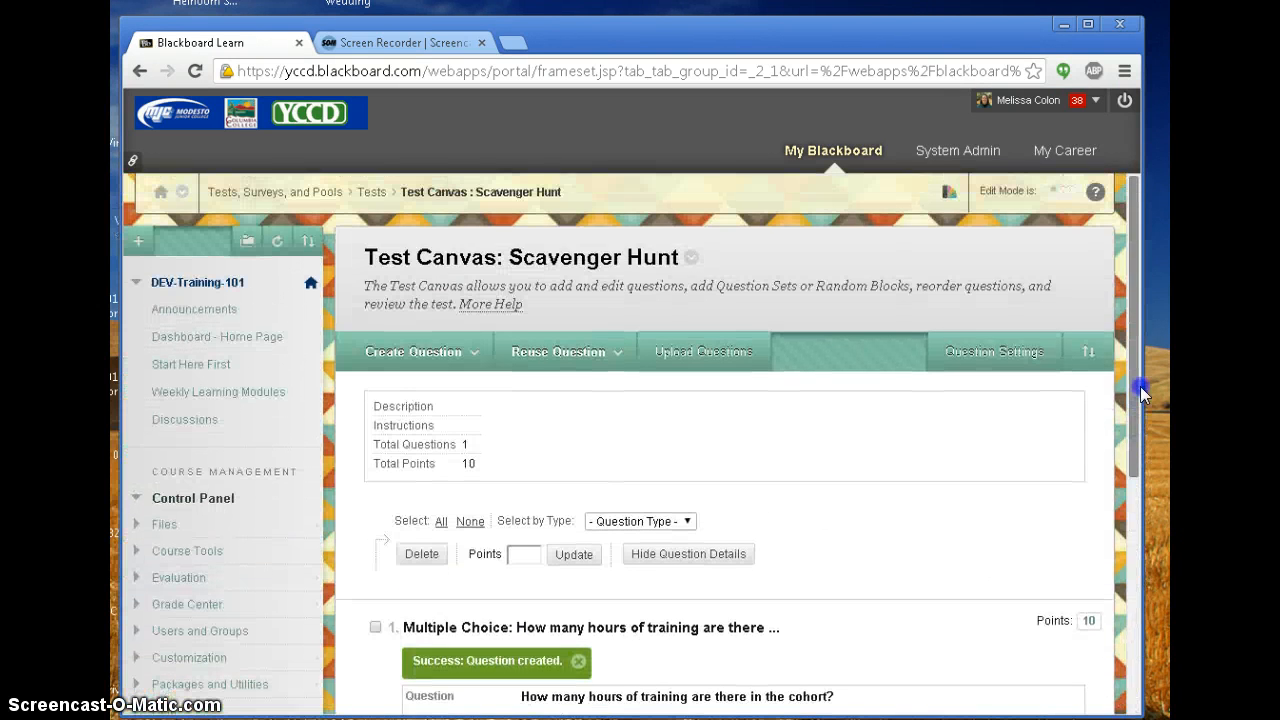
click(985, 355)
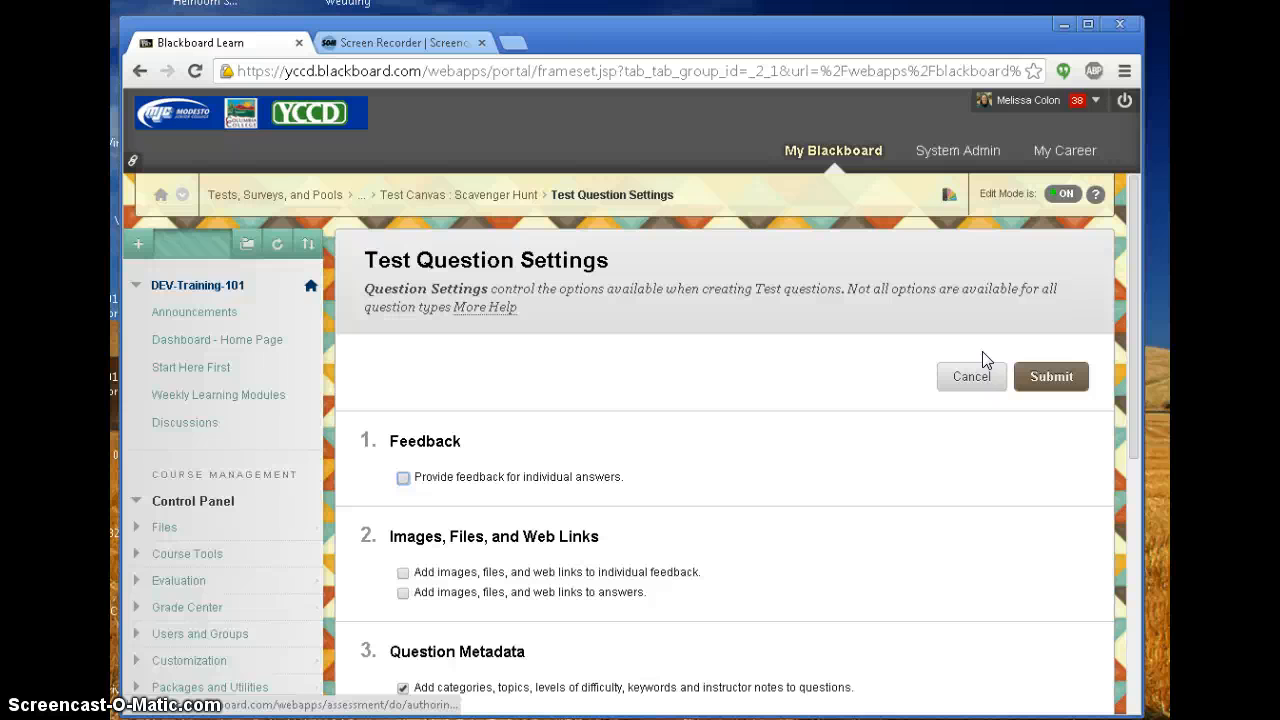
drag(1135, 332, 1136, 397)
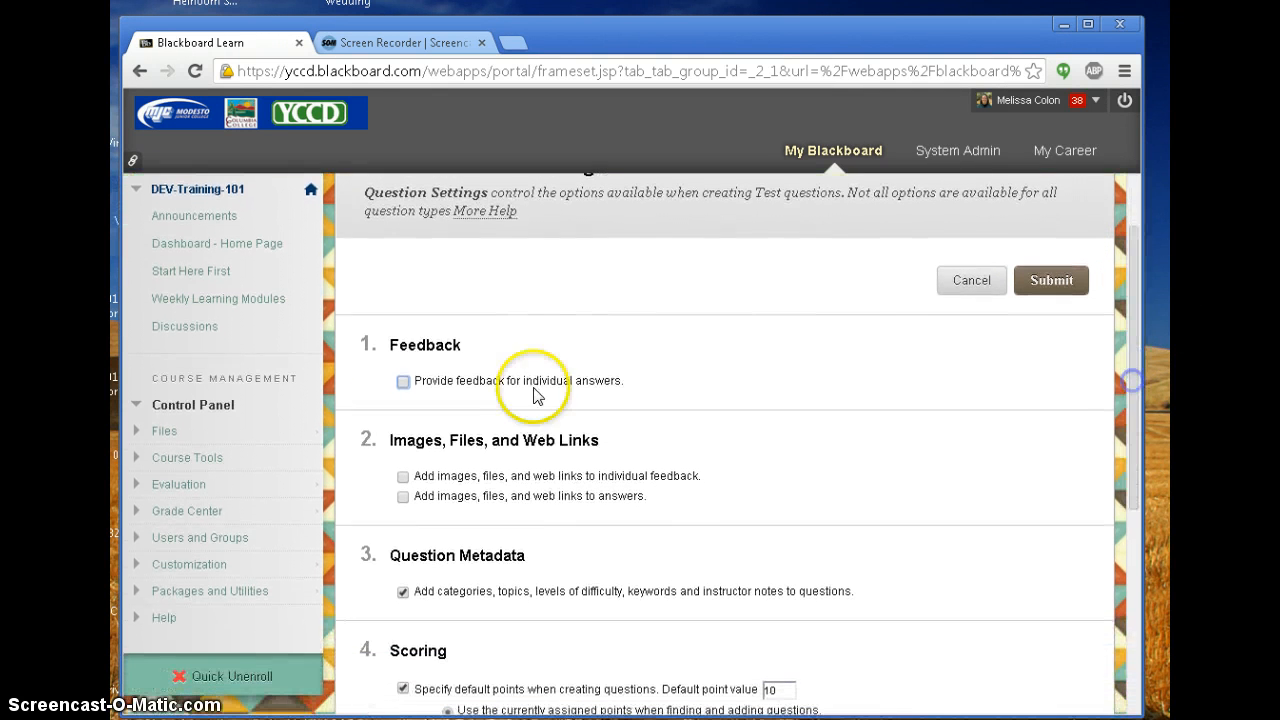
click(402, 477)
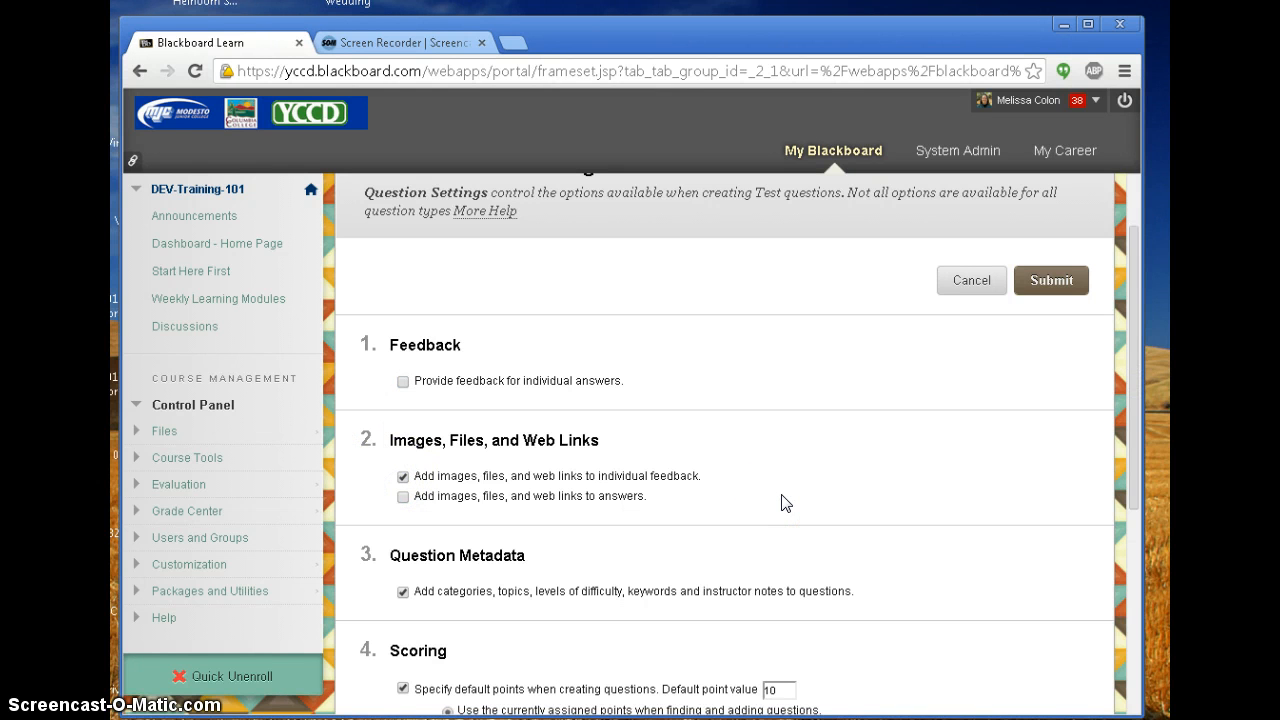
click(403, 497)
click(403, 382)
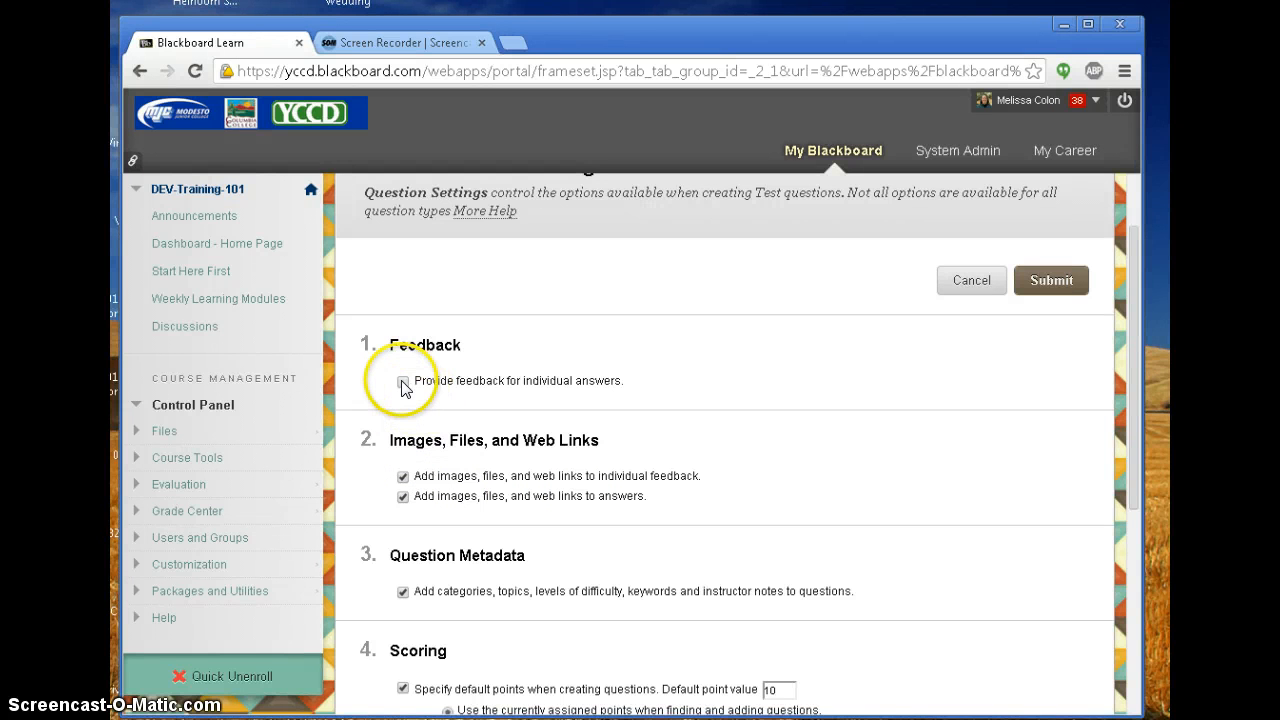
click(402, 382)
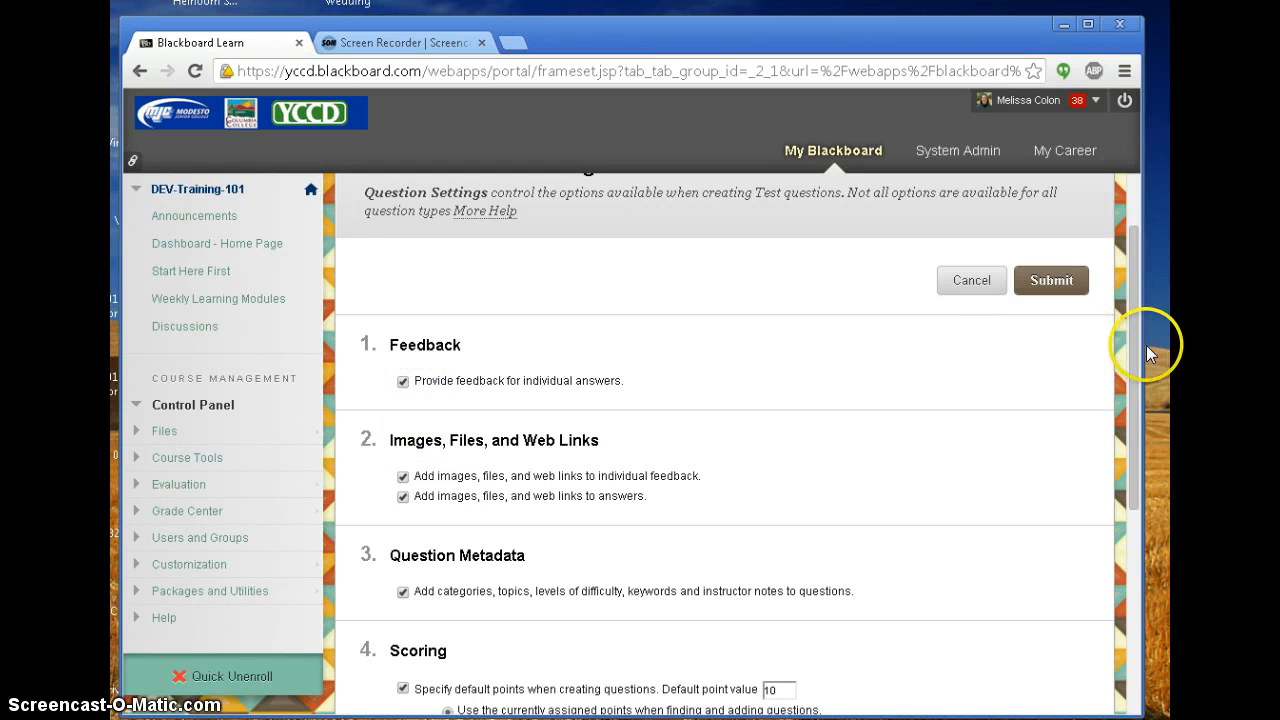
drag(1137, 352, 1135, 485)
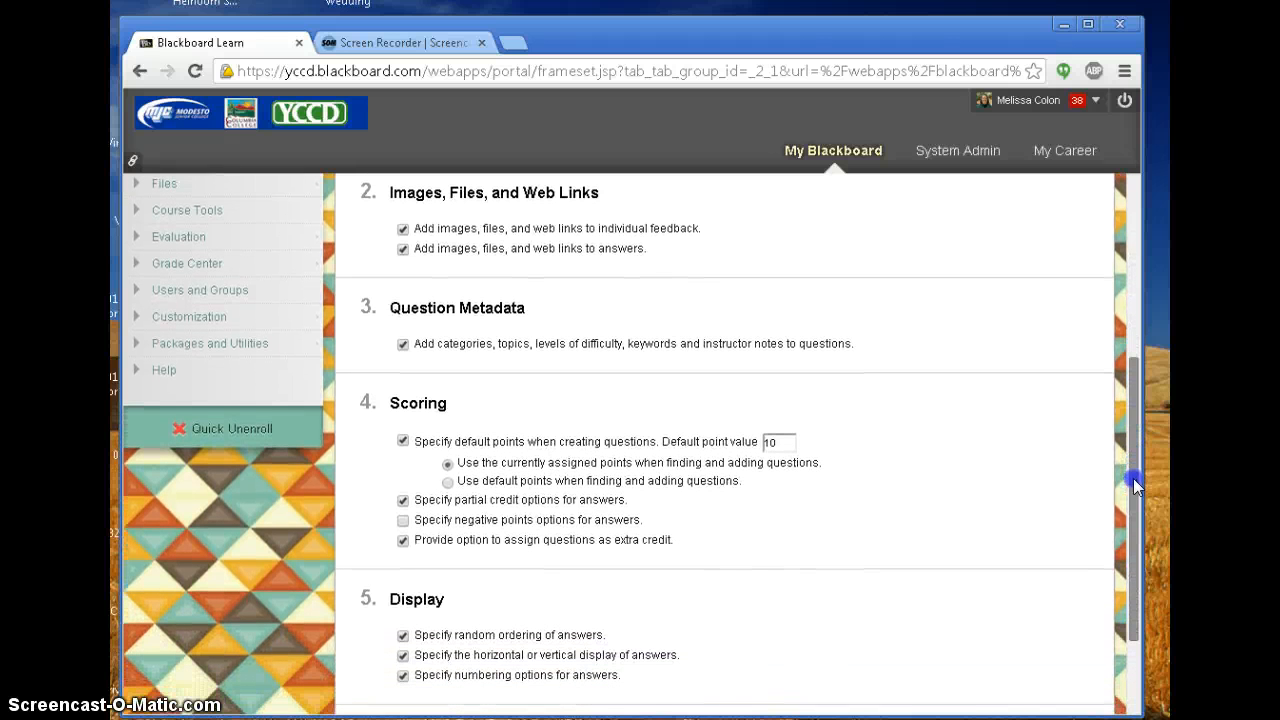
drag(1136, 486, 1134, 529)
click(1048, 675)
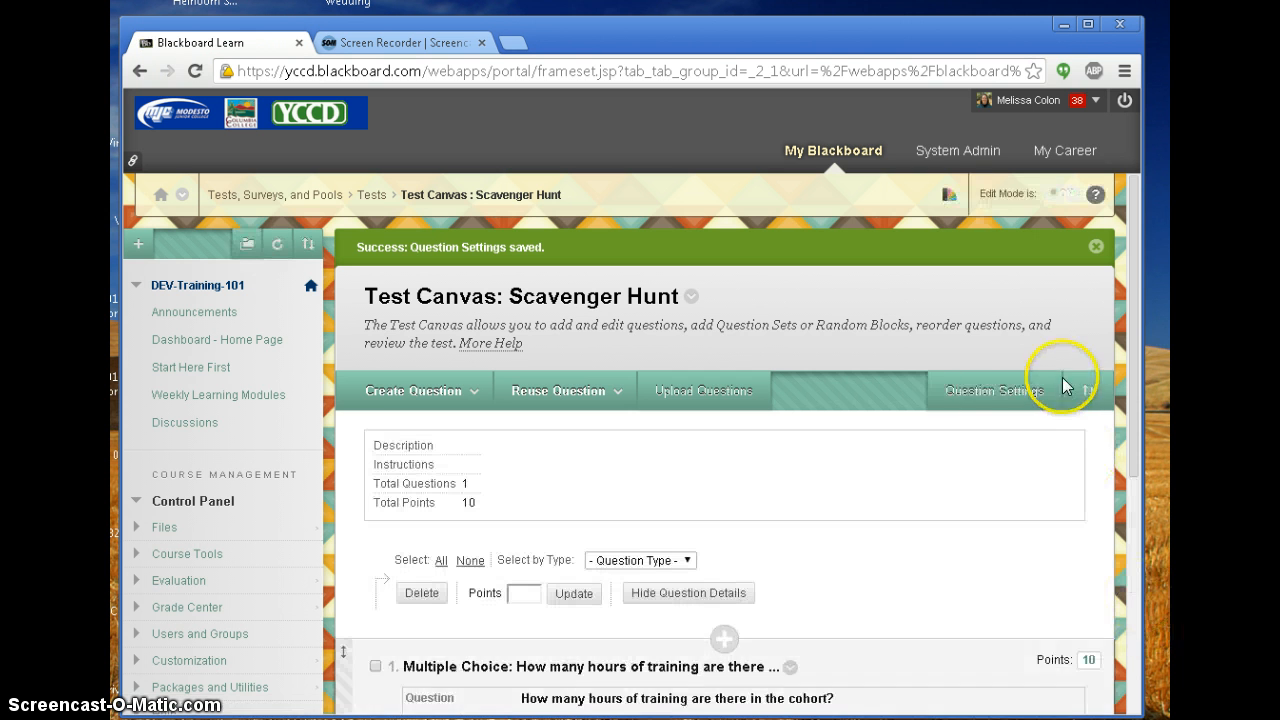
- Set the default point value for new questions to 1 in the test's question settings and save
drag(1134, 320, 1156, 432)
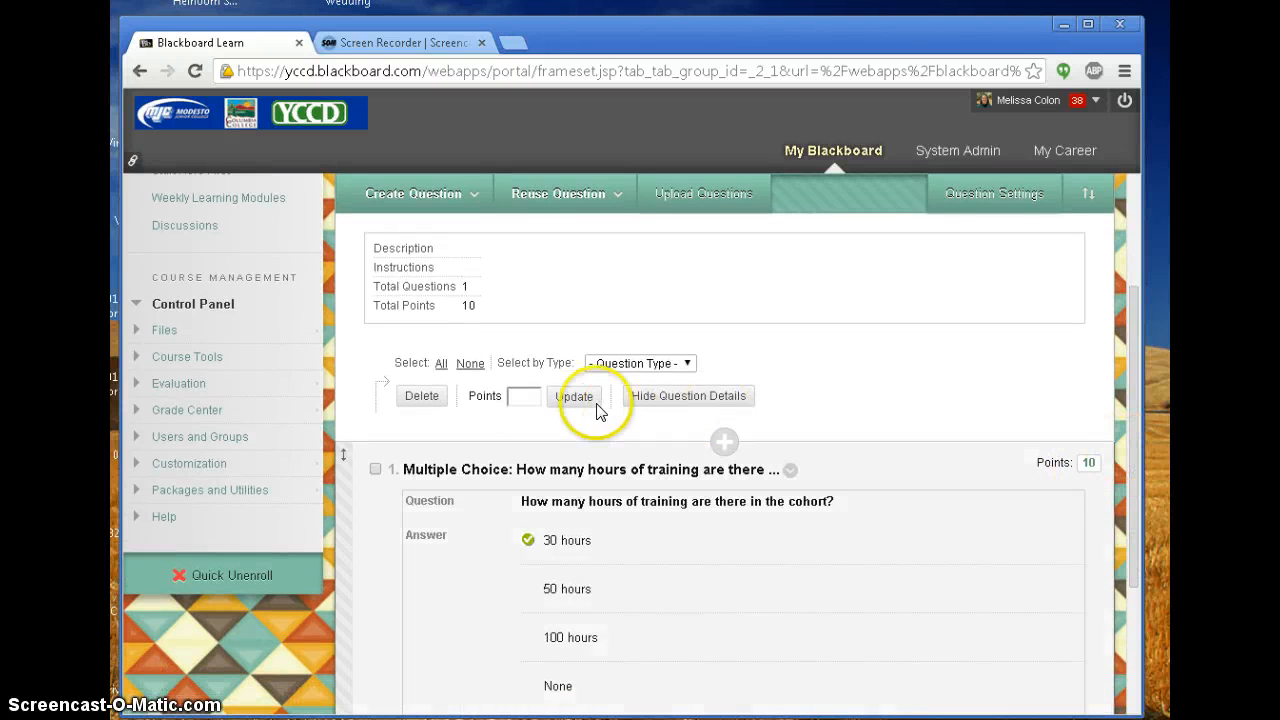
click(519, 395)
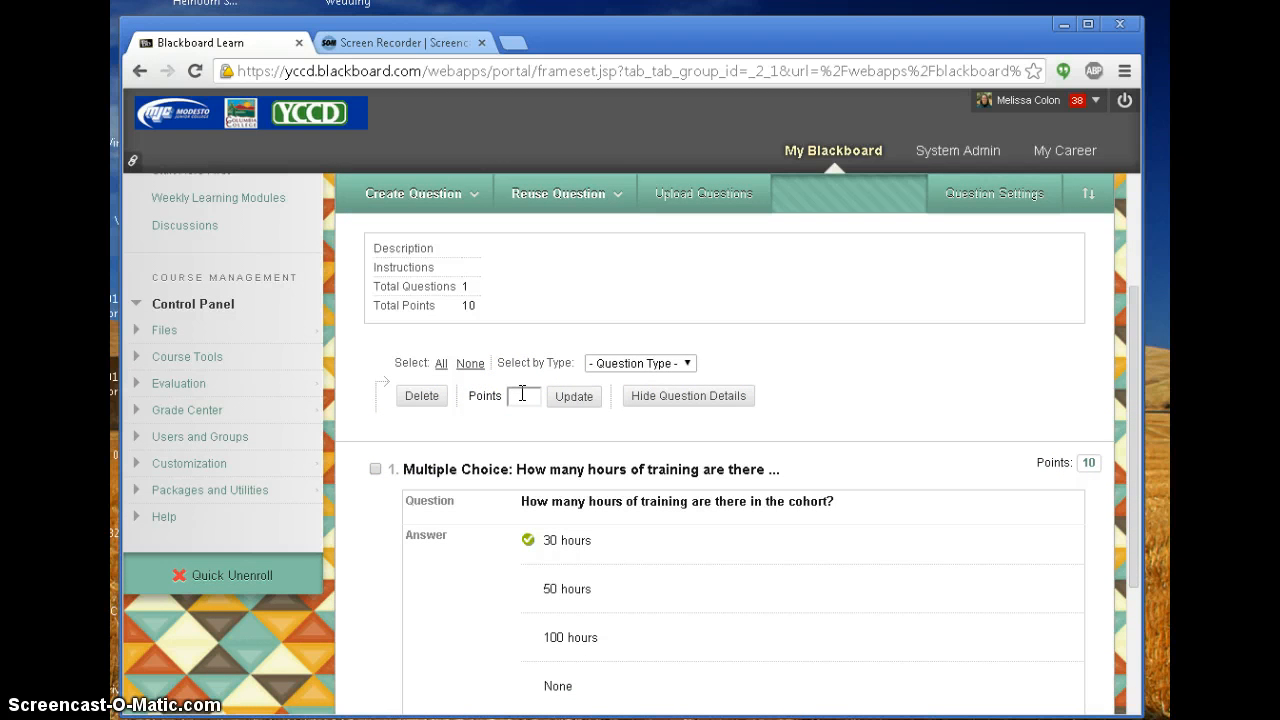
drag(1143, 457, 1137, 391)
click(987, 317)
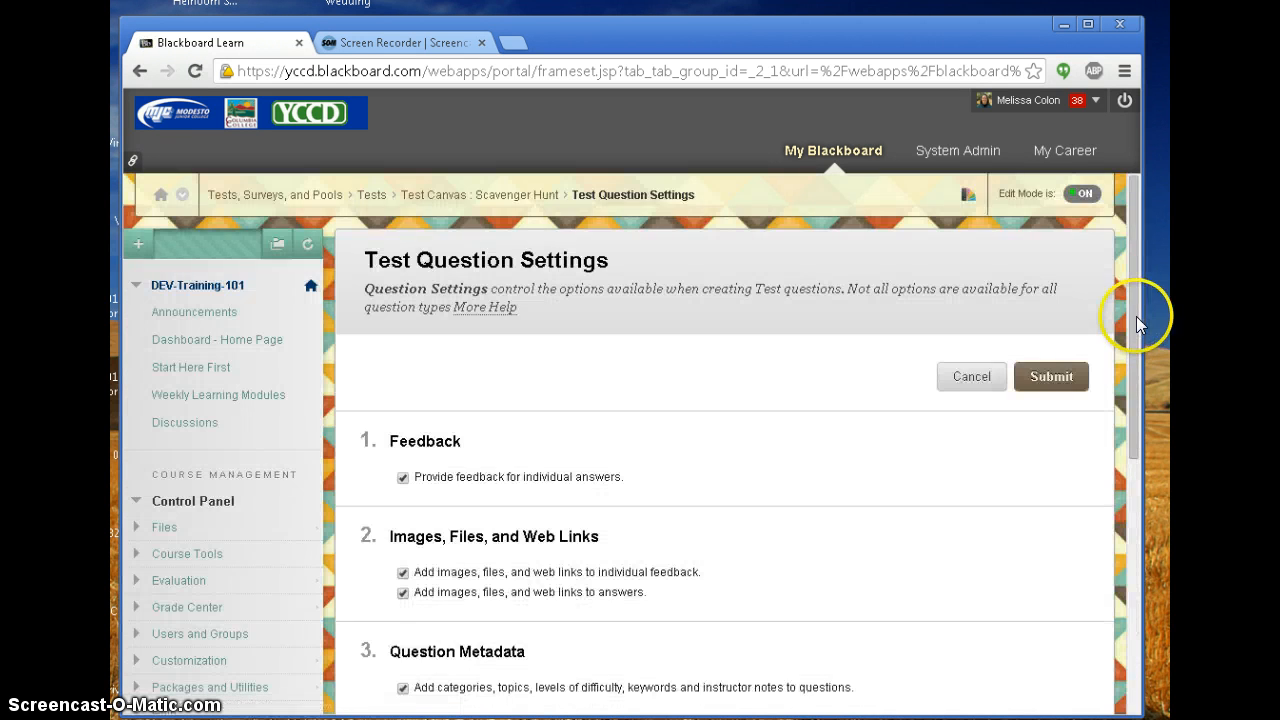
drag(1136, 316, 1137, 535)
click(773, 484)
double_click(779, 486)
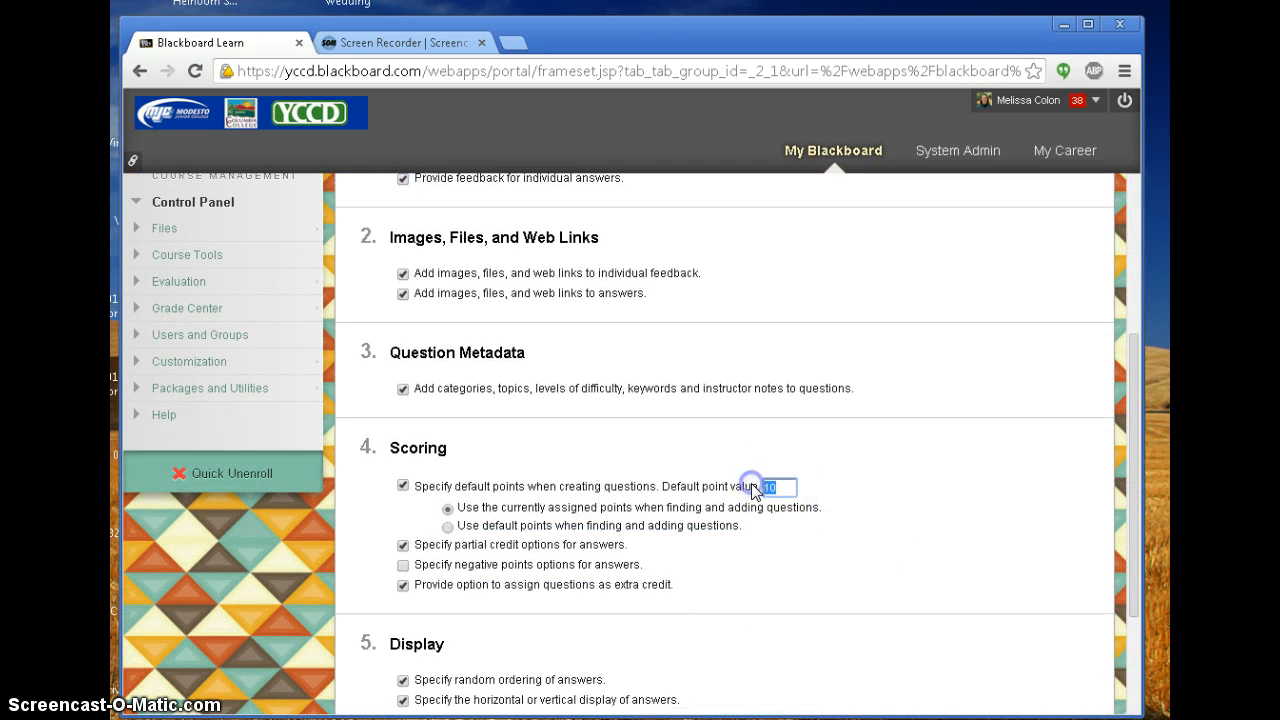
text(1)
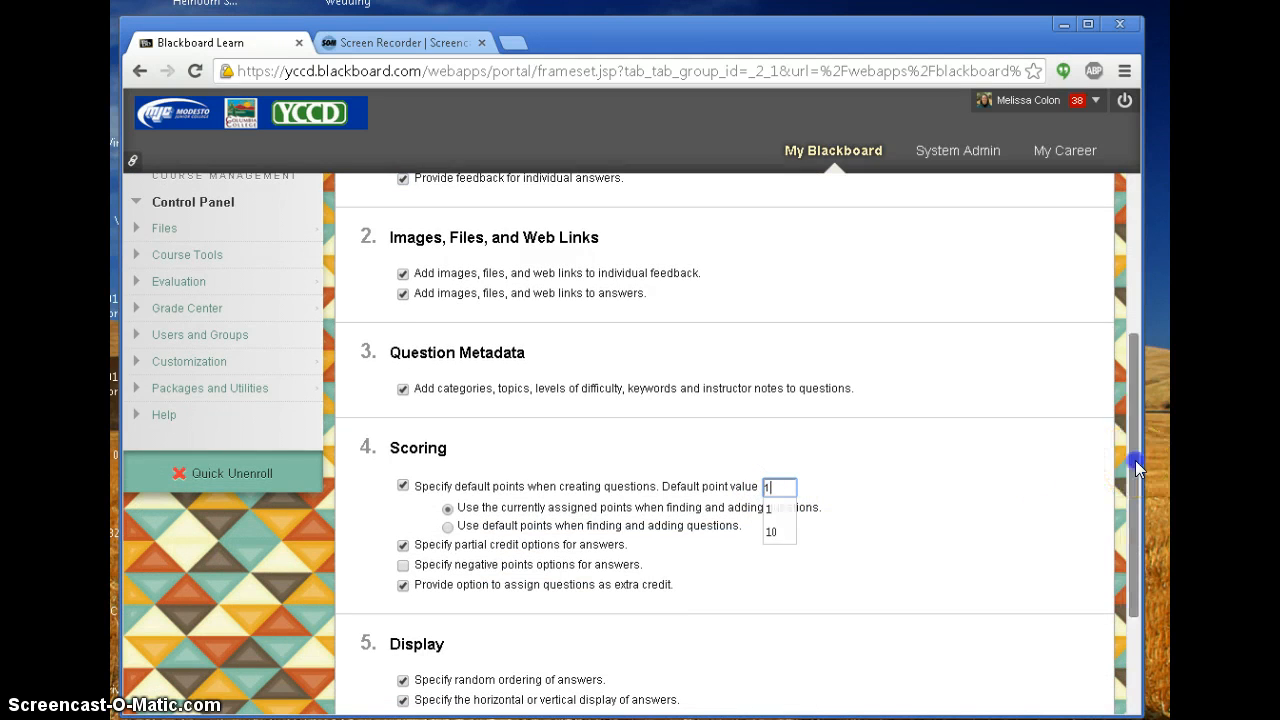
scroll(1088, 520, down, 3)
click(1052, 660)
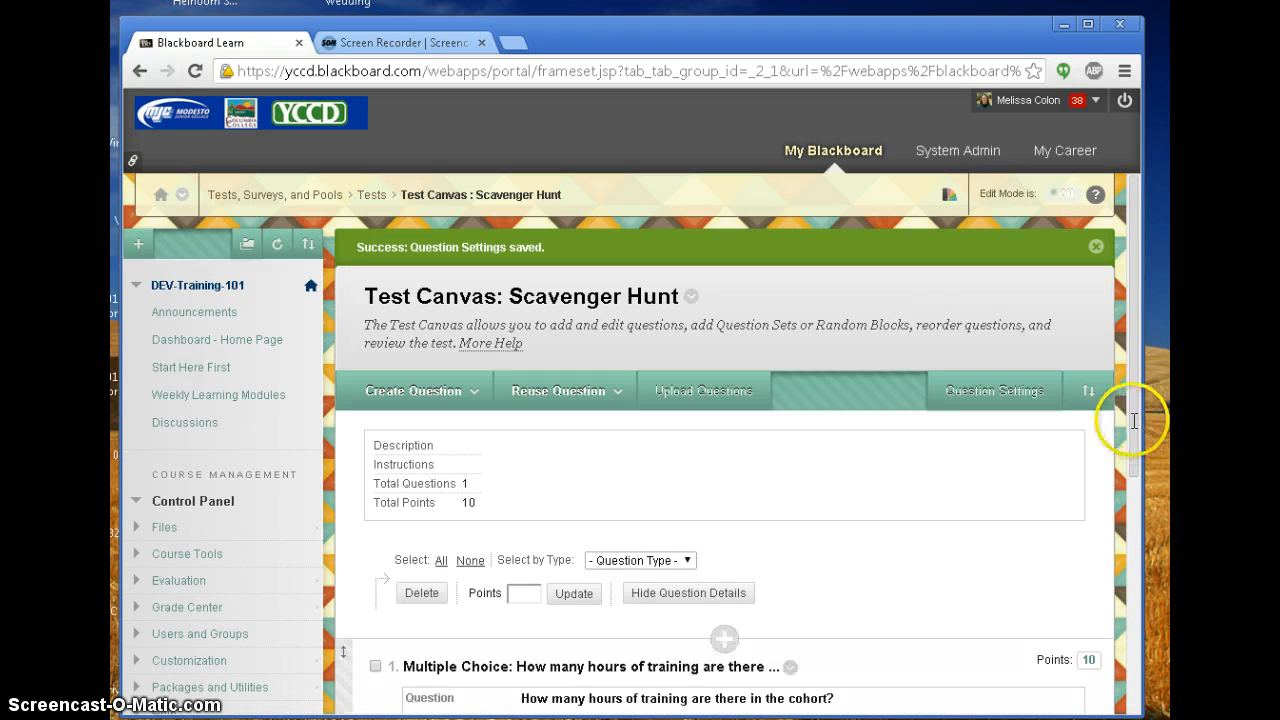
- Reopen the test's question settings to check them, and submit them again
drag(1130, 417, 1137, 450)
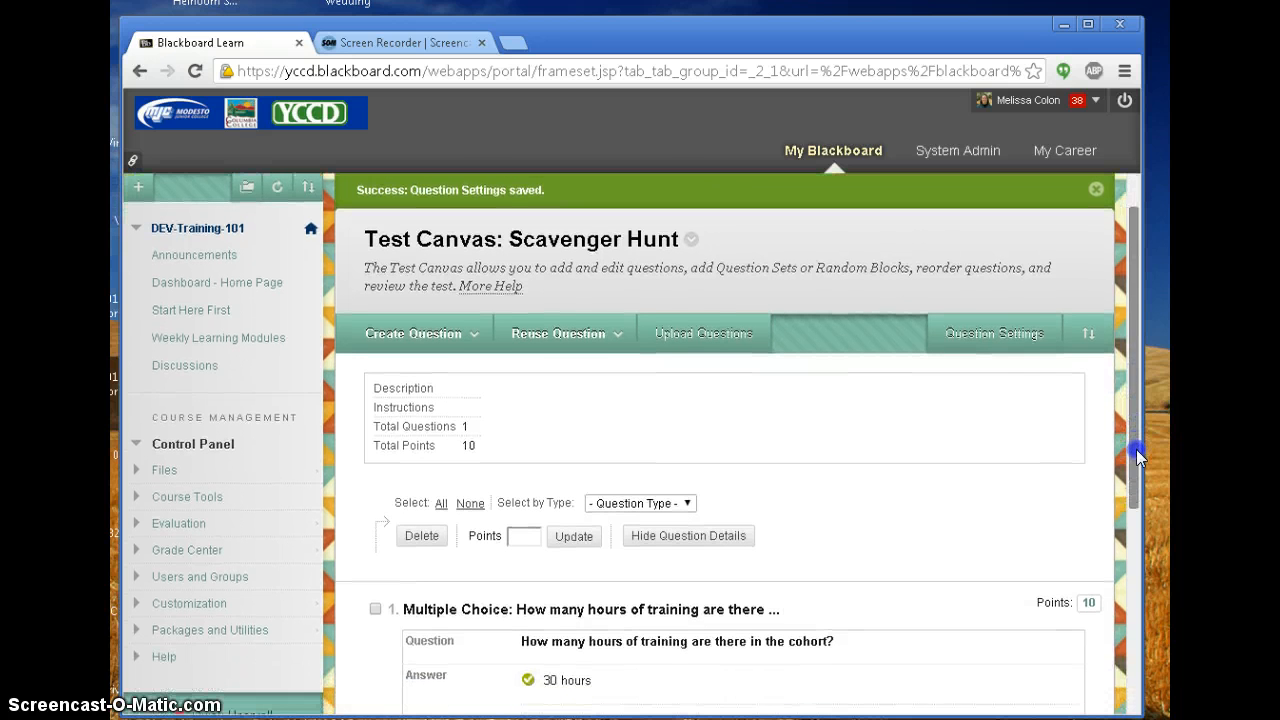
click(1006, 340)
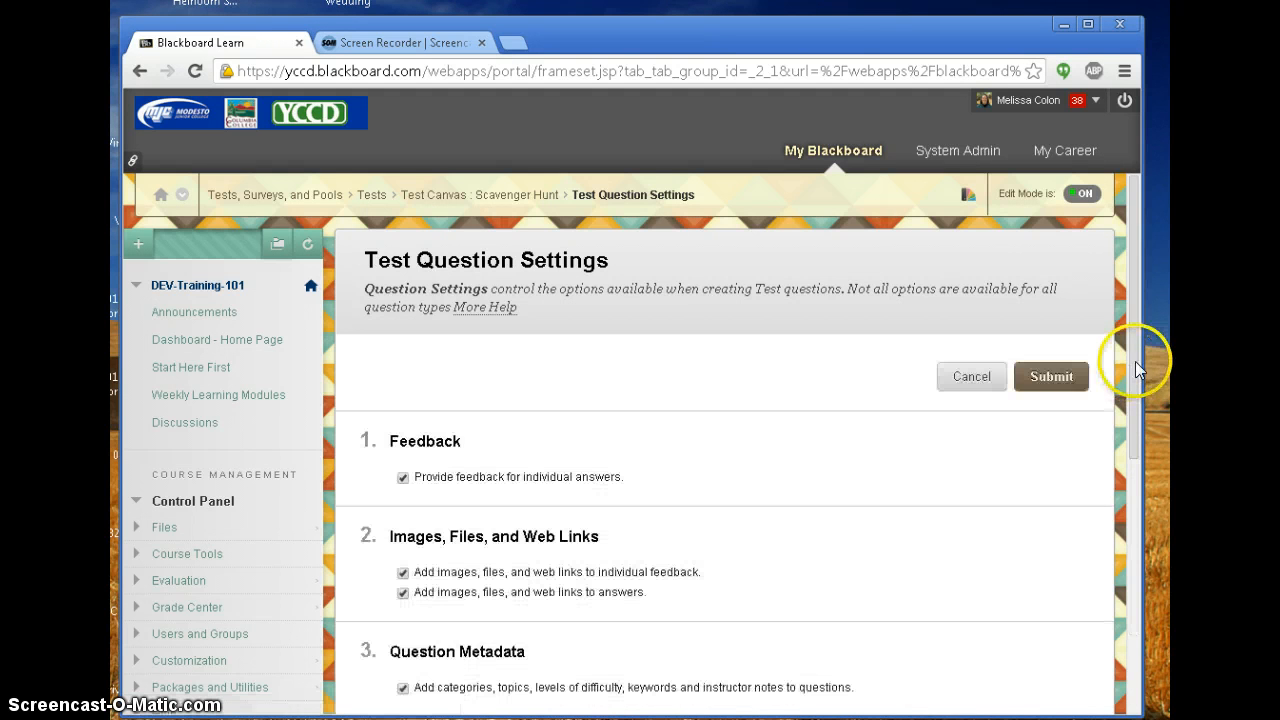
mouse_move(1135, 361)
mouse_down()
mouse_move(1138, 472)
mouse_move(1138, 360)
mouse_up()
click(1051, 312)
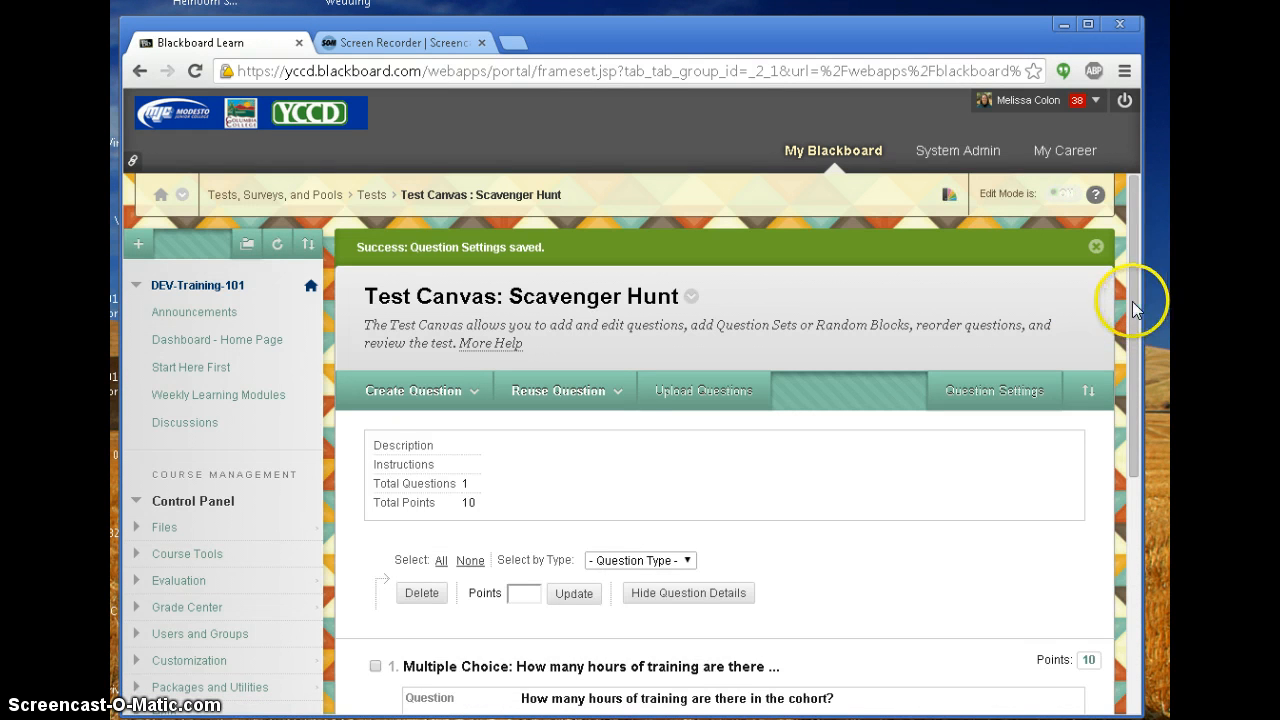
- Update the points of the existing multiple choice question about training hours to 1
scroll(1115, 480, down, 1)
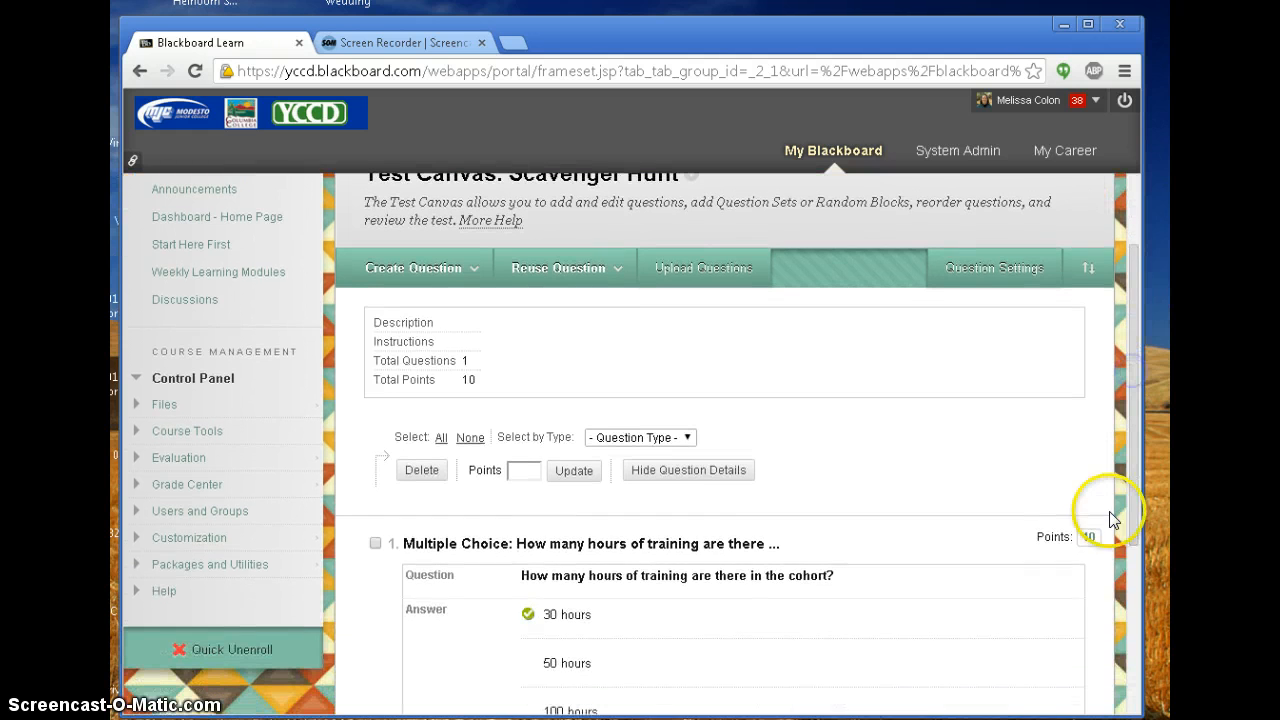
click(1095, 538)
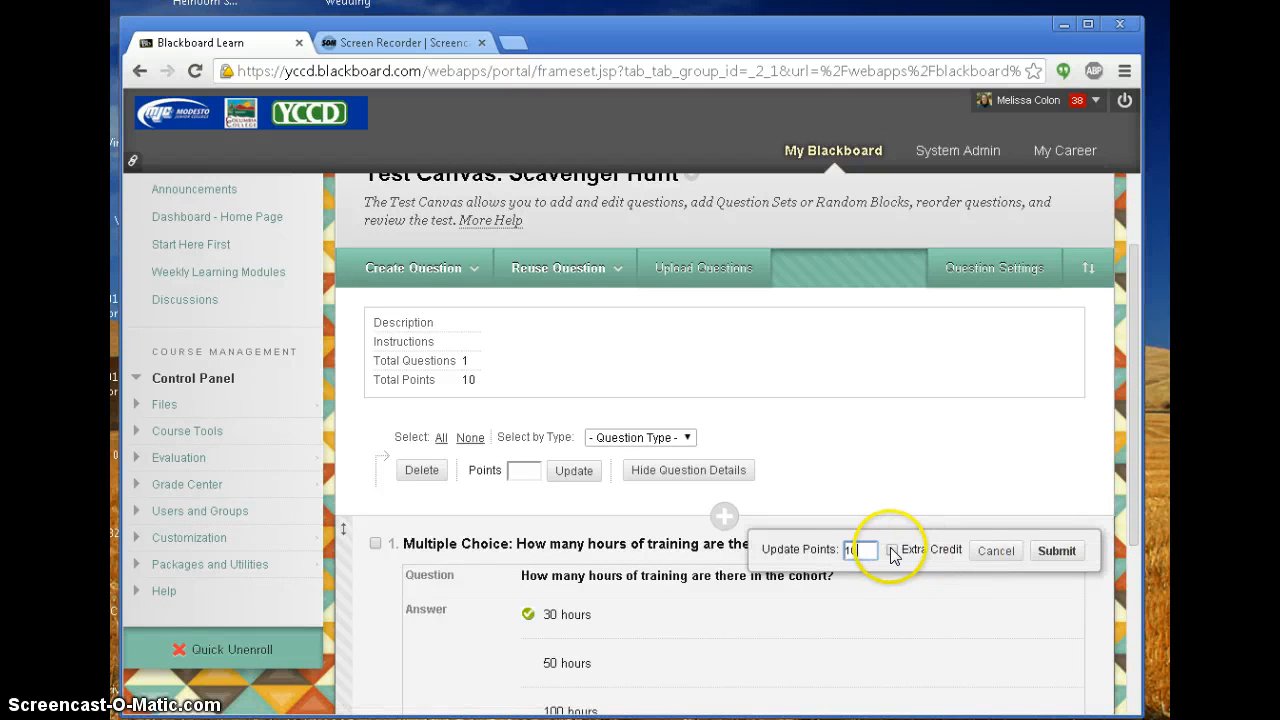
drag(872, 551, 823, 551)
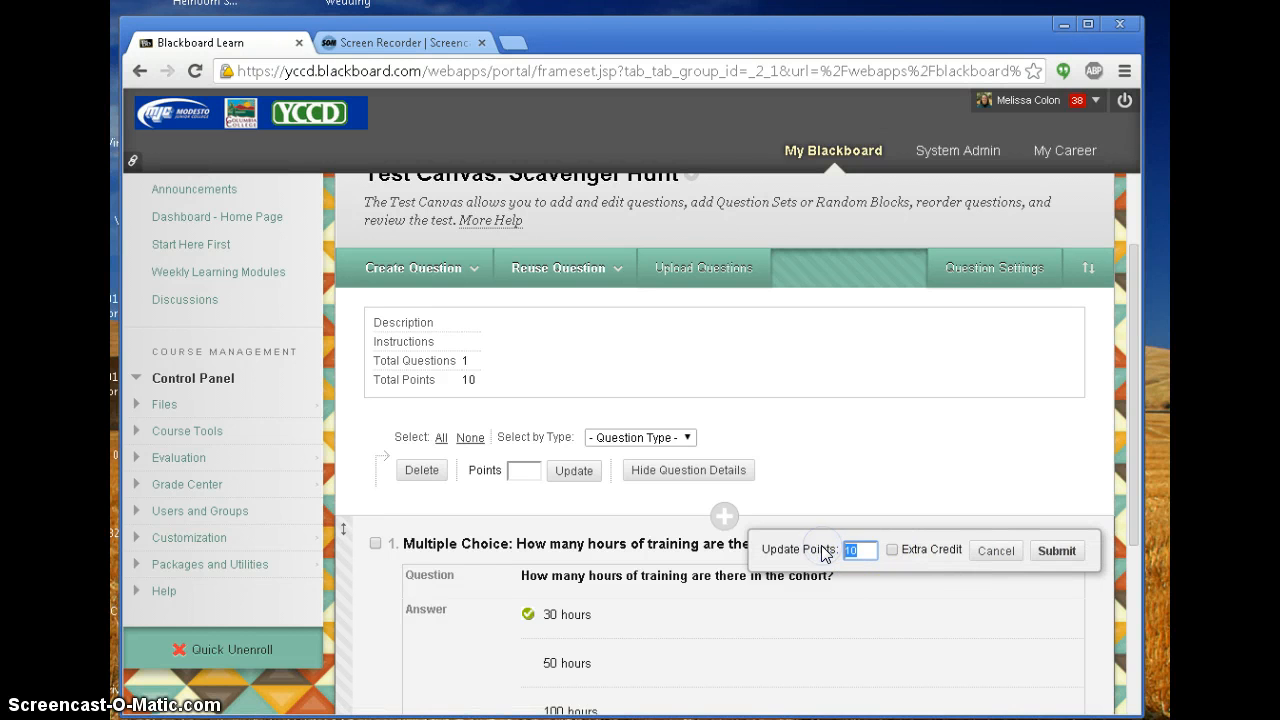
text(1)
click(1056, 550)
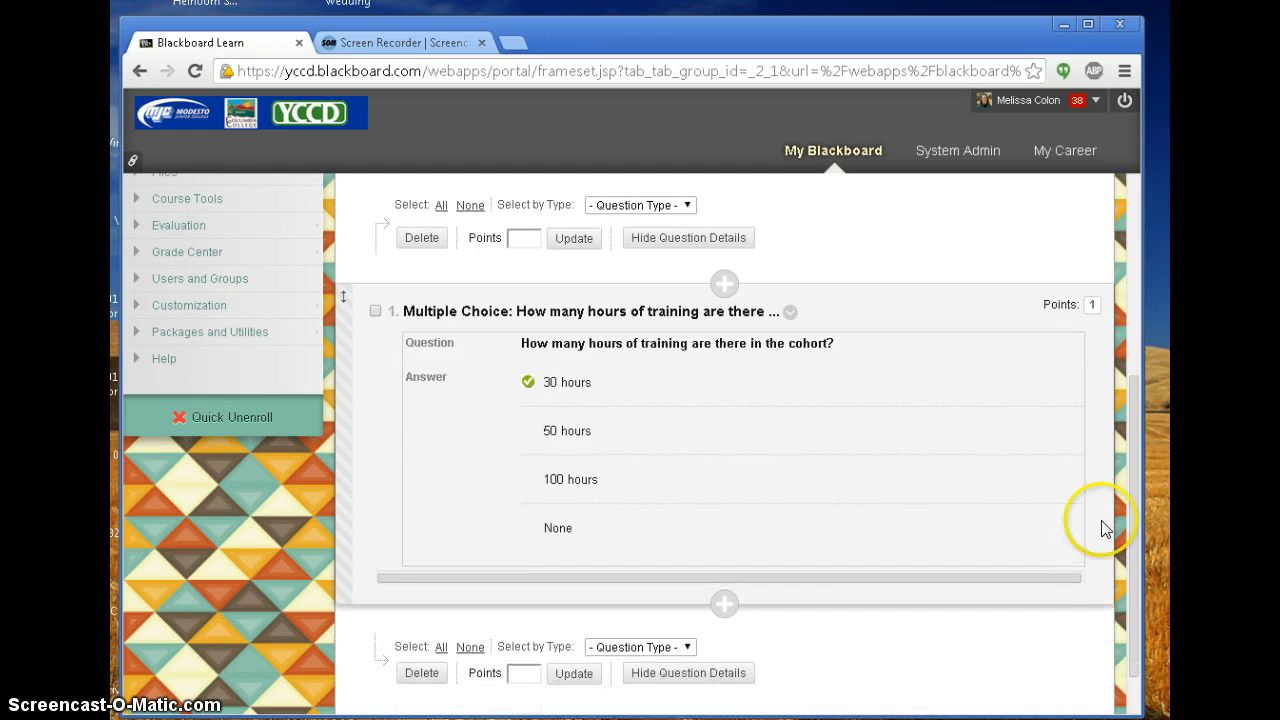
- Examine the response feedback fields of a new True/False question for the test, and cancel the question
drag(1137, 468, 1139, 452)
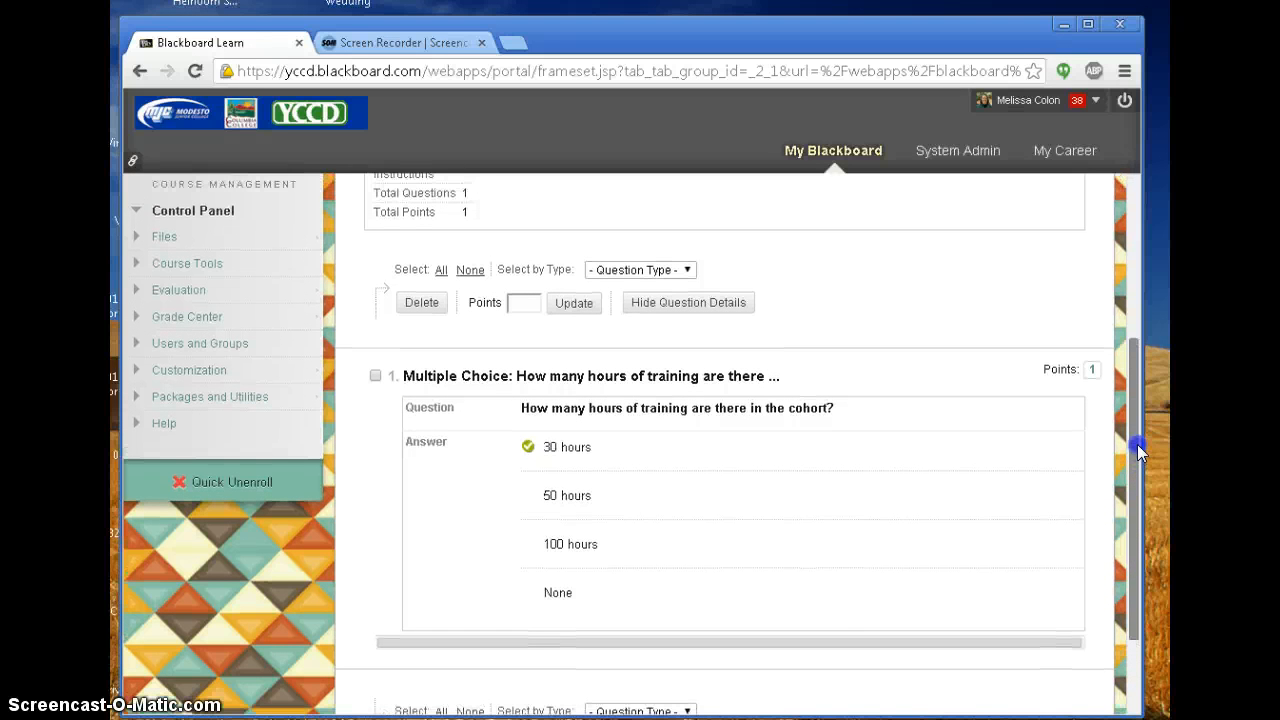
drag(1139, 452, 1151, 370)
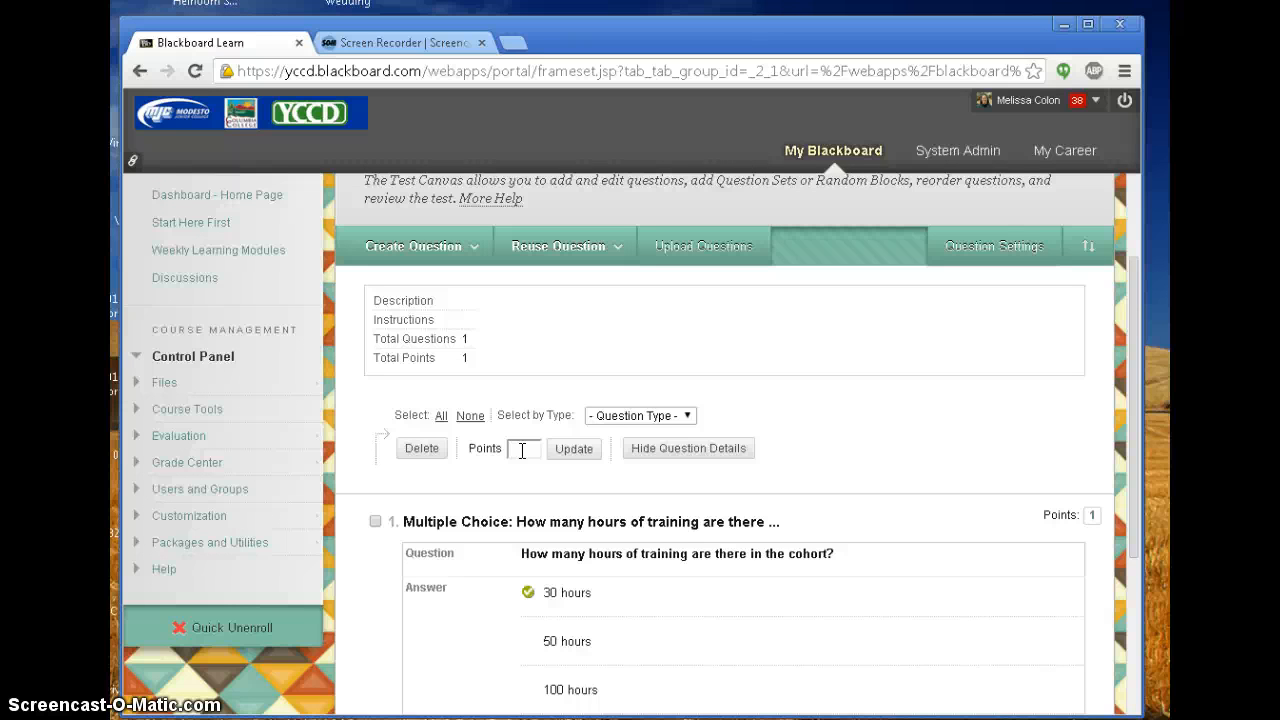
click(400, 246)
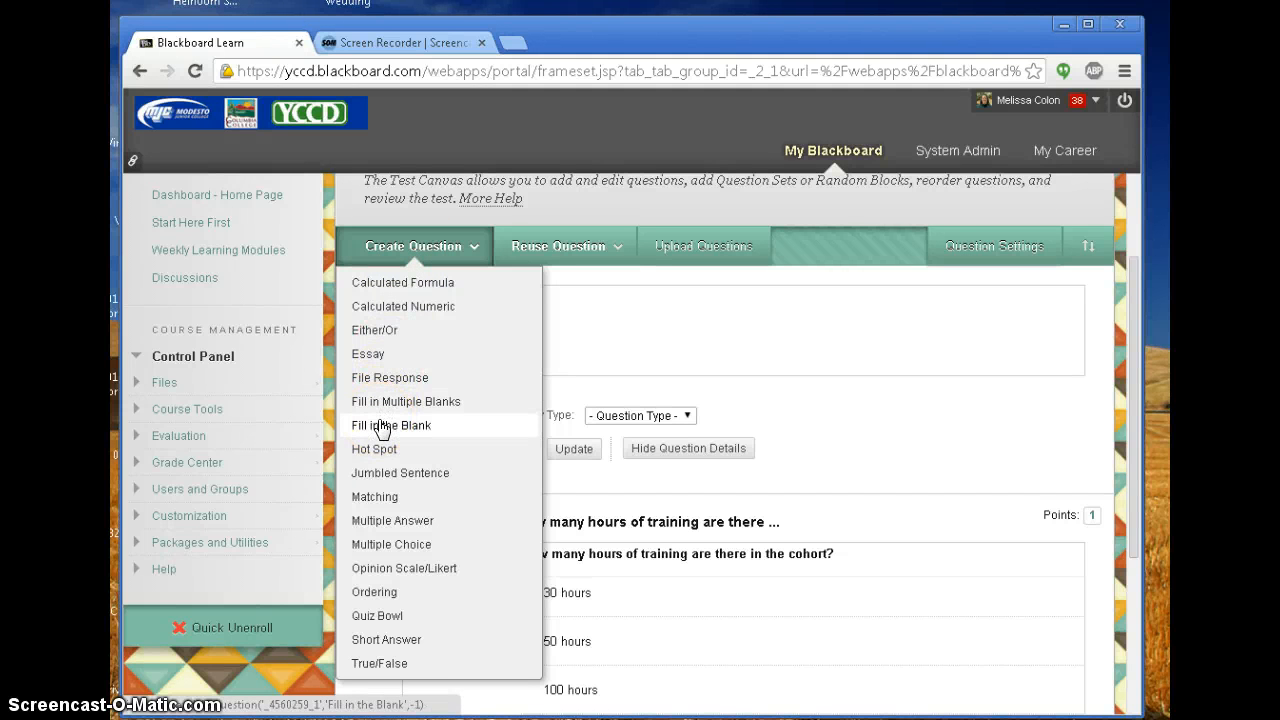
click(385, 665)
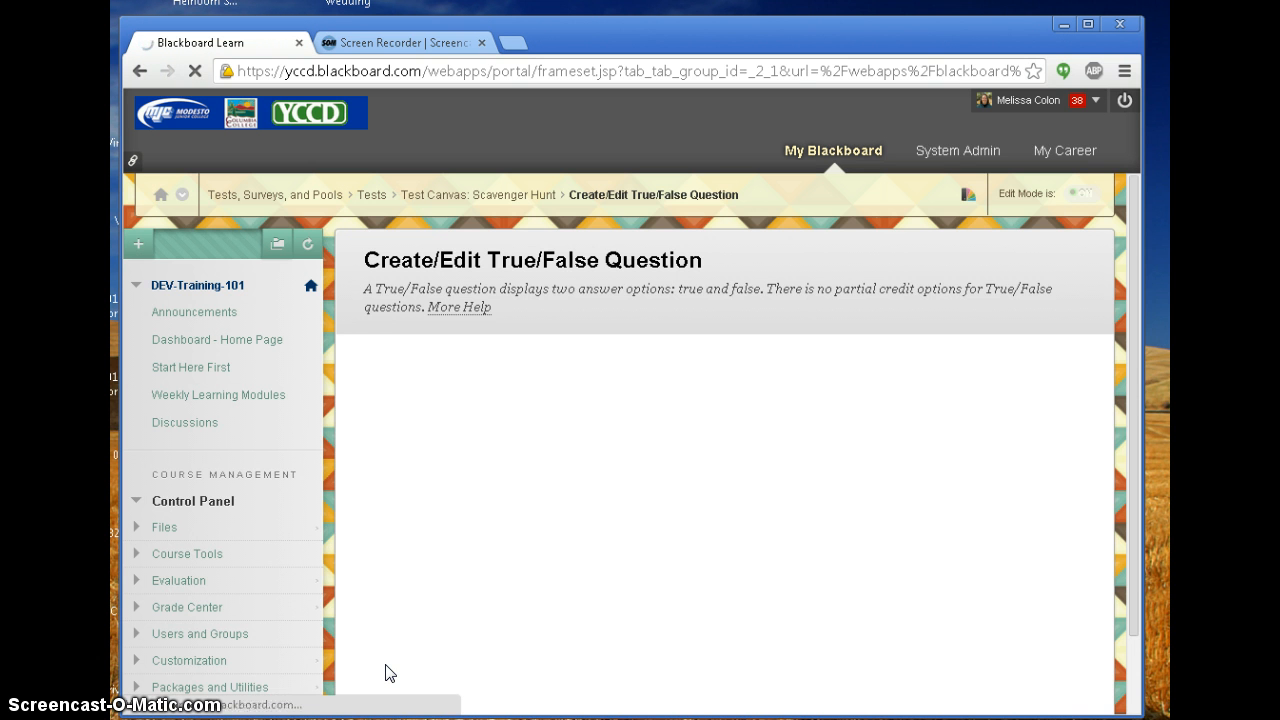
click(1134, 260)
drag(1133, 268, 1127, 480)
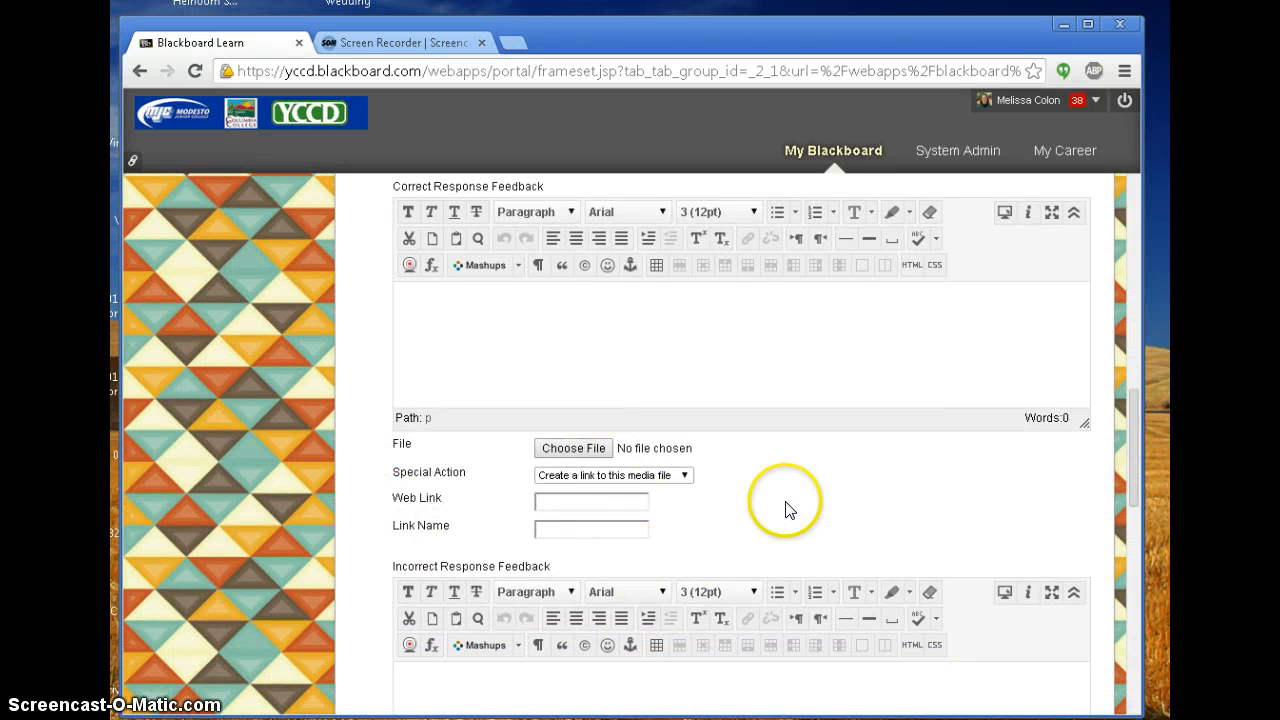
click(1135, 476)
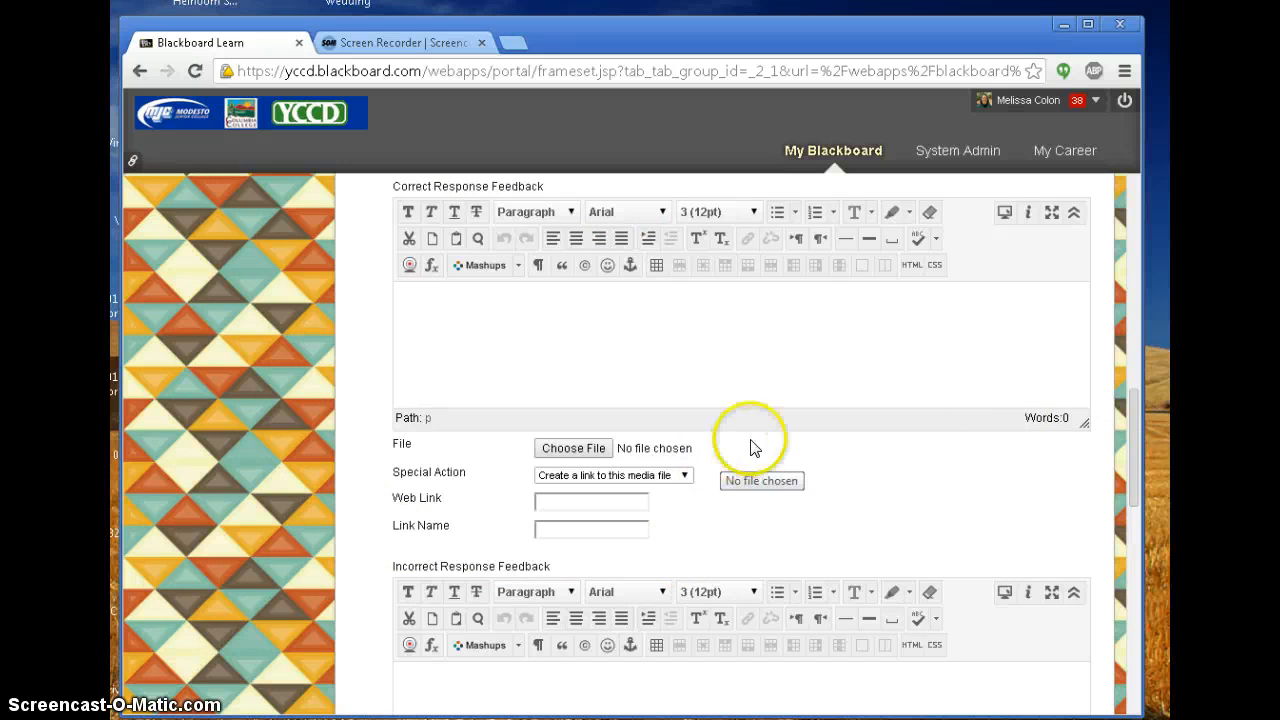
drag(1136, 436, 1150, 204)
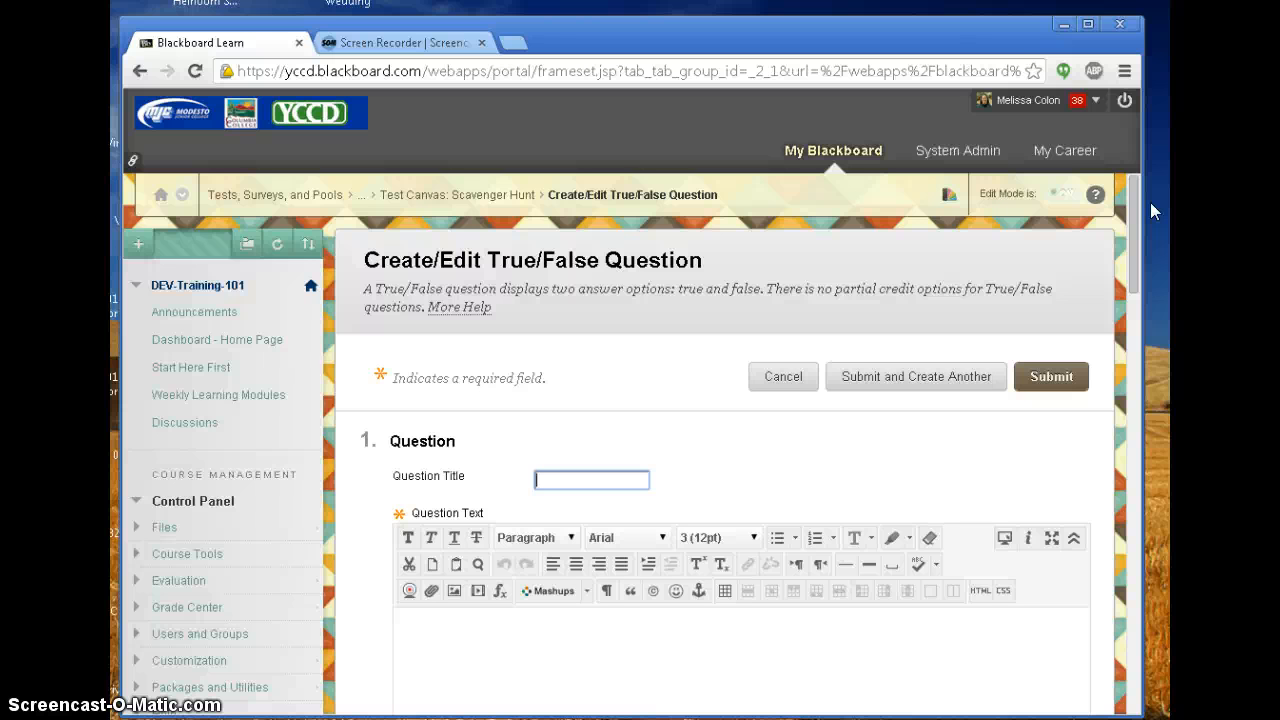
click(784, 378)
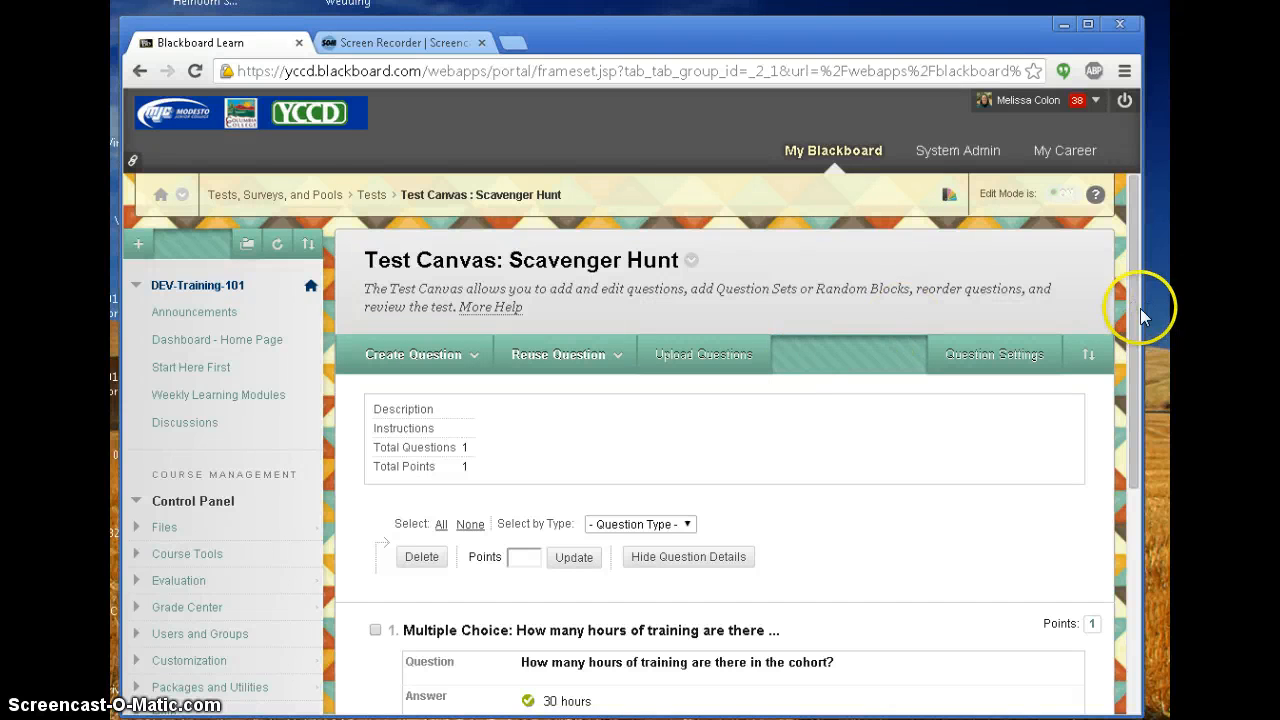
- Finish editing the test's questions and submit the selected Scavenger Hunt test to add it to Start Here First
drag(1136, 366, 1109, 592)
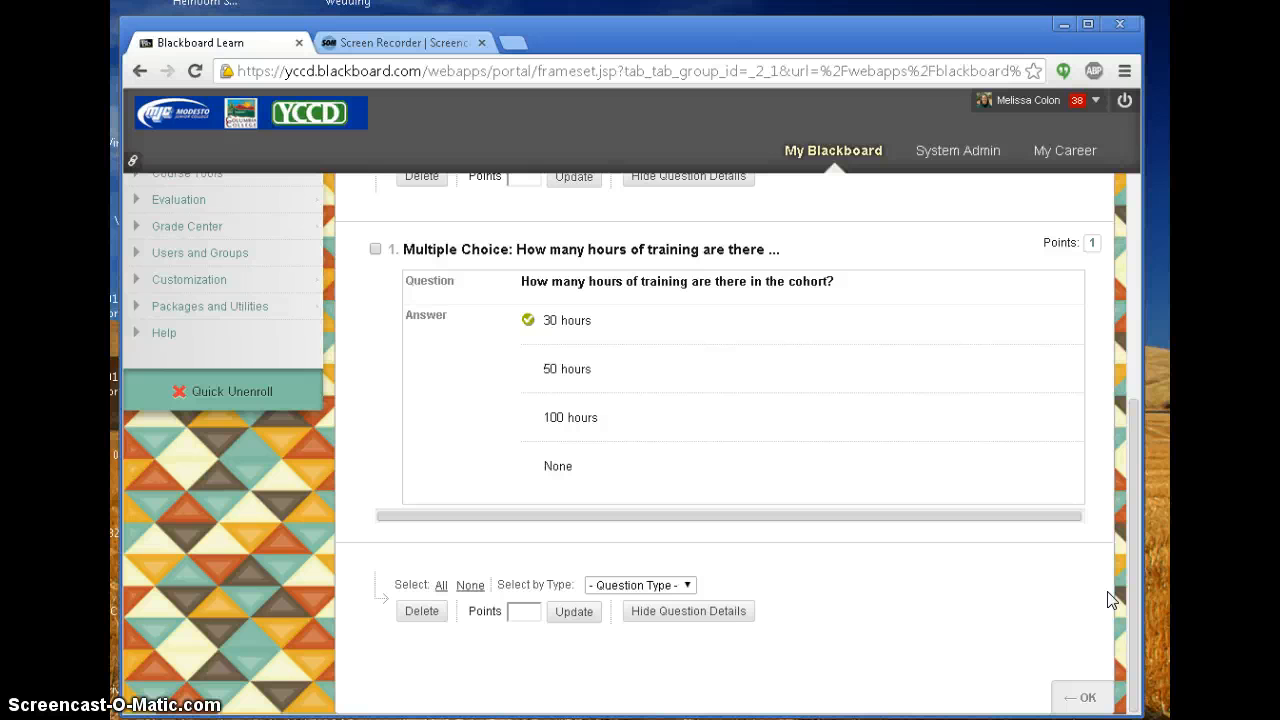
click(1082, 697)
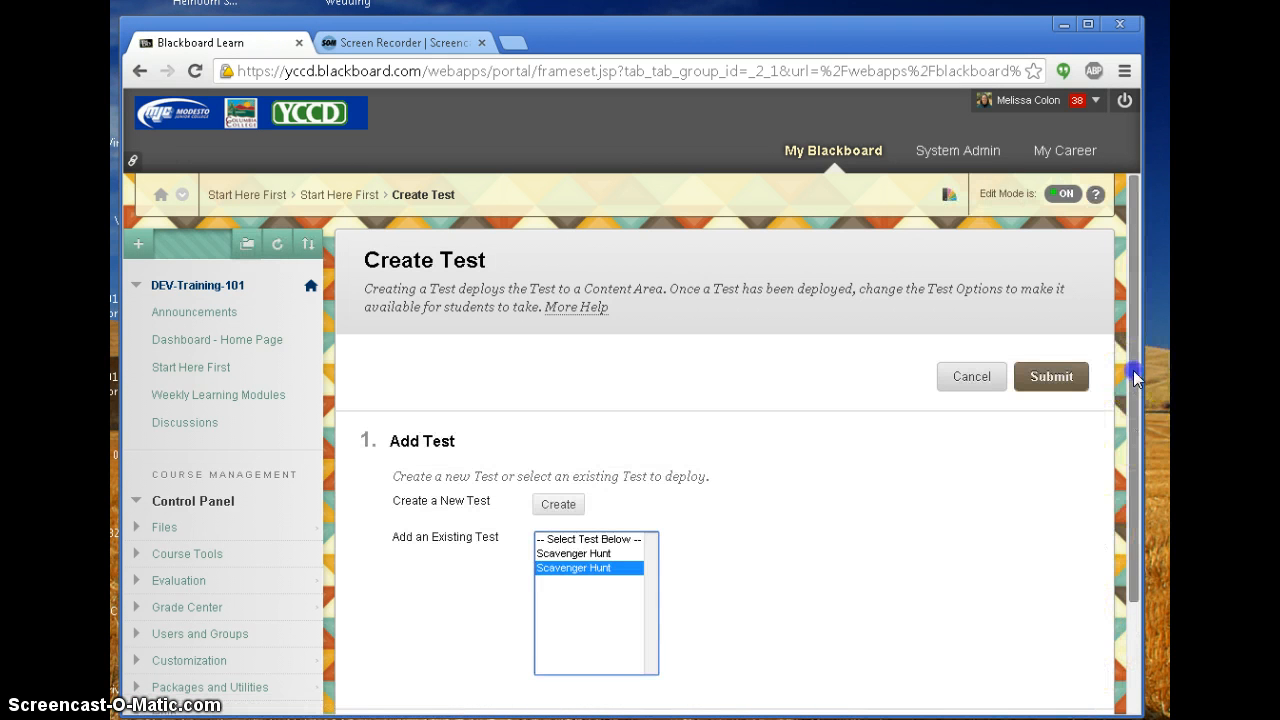
drag(1135, 376, 1139, 452)
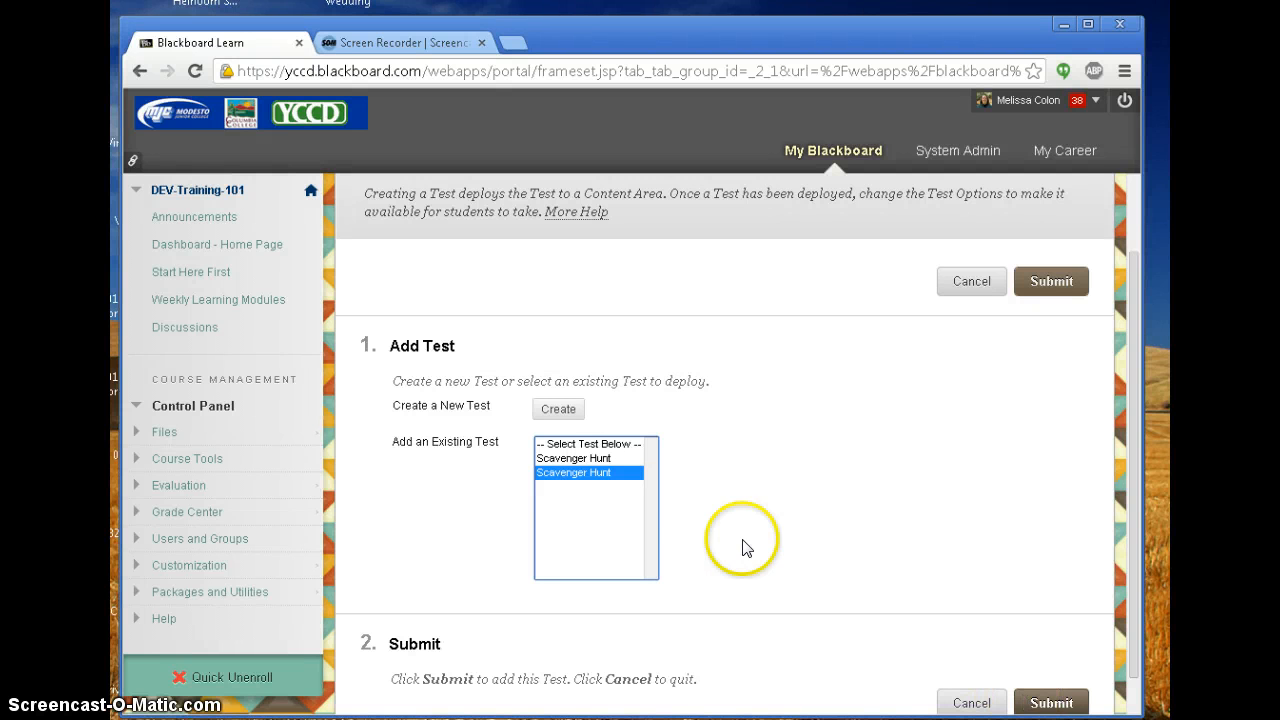
click(1043, 706)
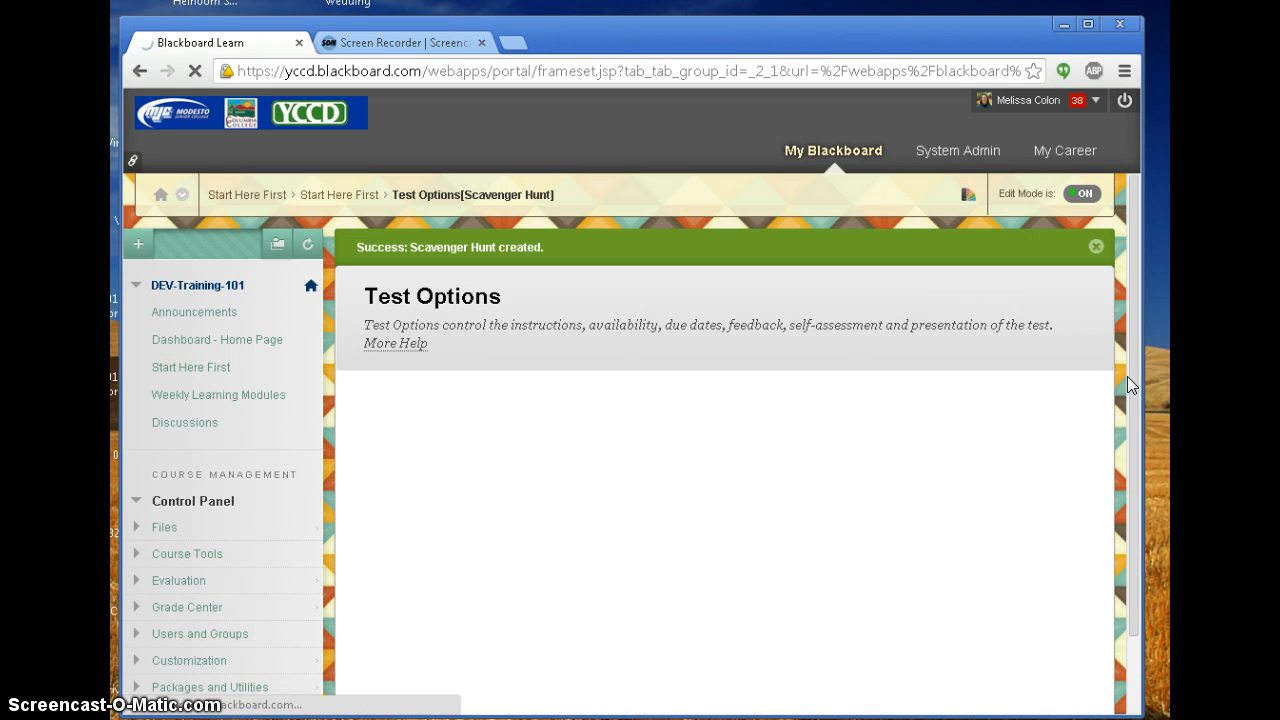
- Review the Scavenger Hunt test options for availability, results and presentation, and submit them as they are
click(1128, 255)
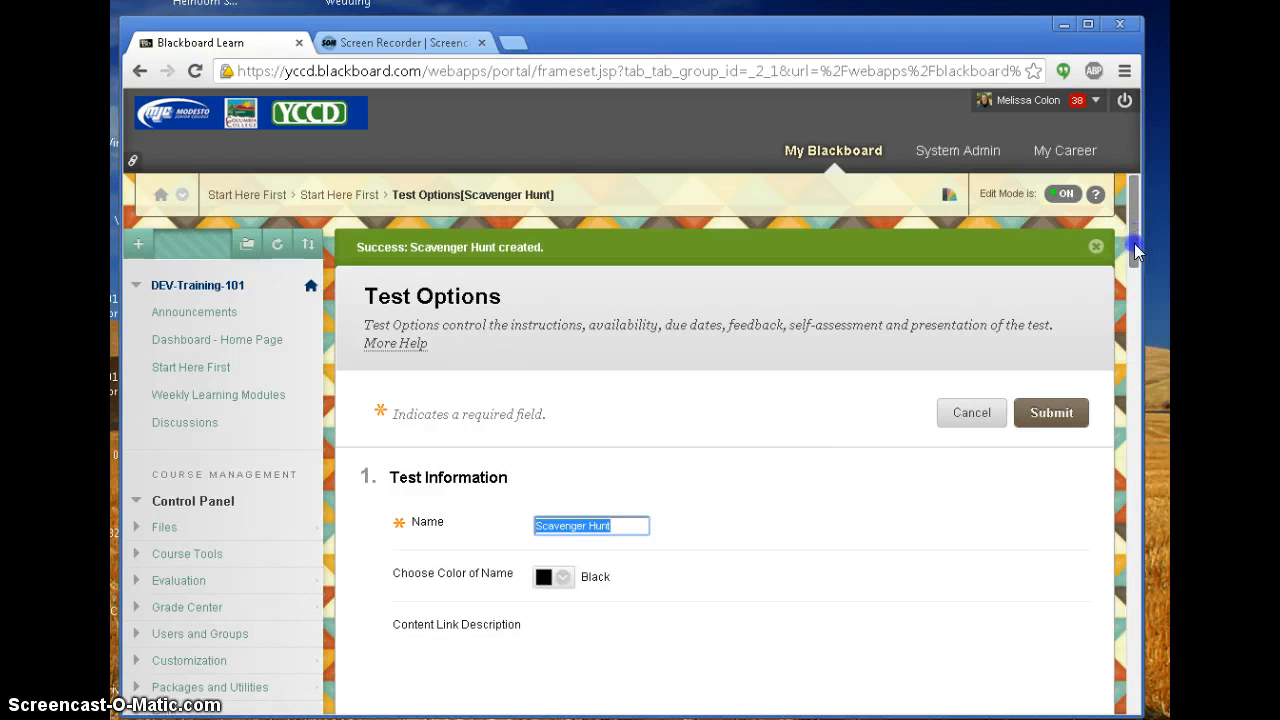
drag(1135, 252, 1130, 353)
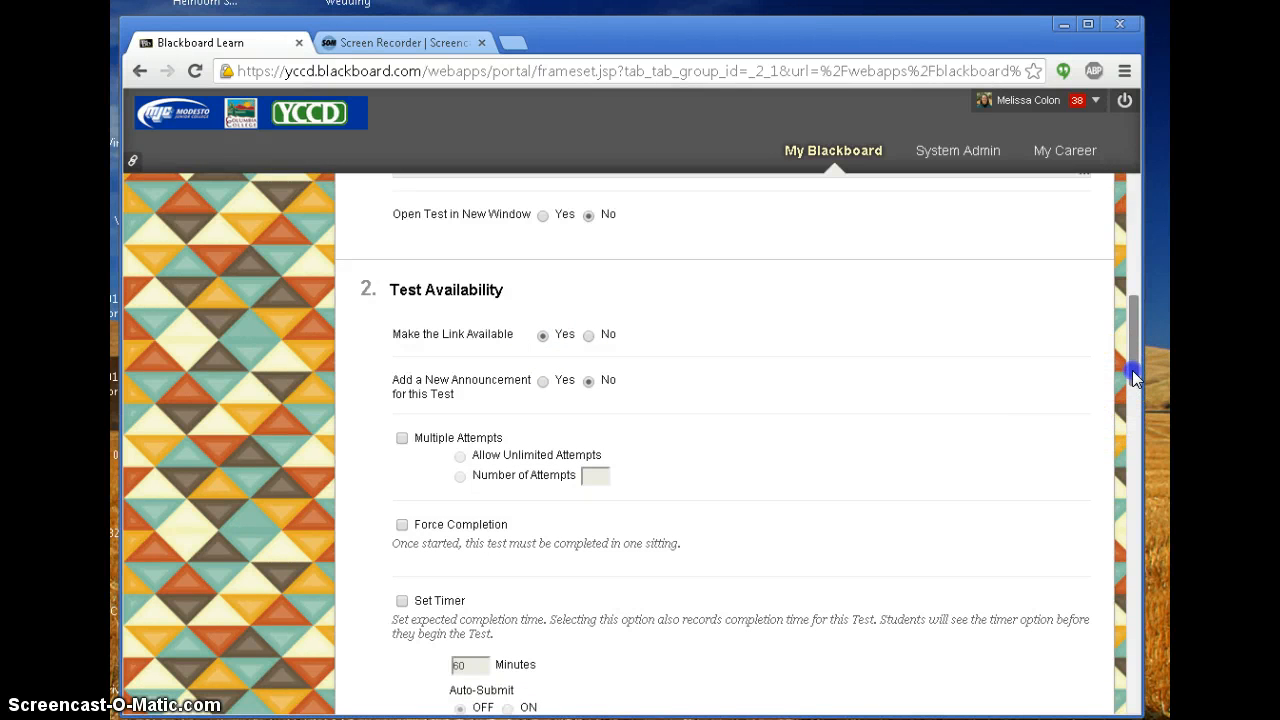
drag(1132, 370, 1143, 643)
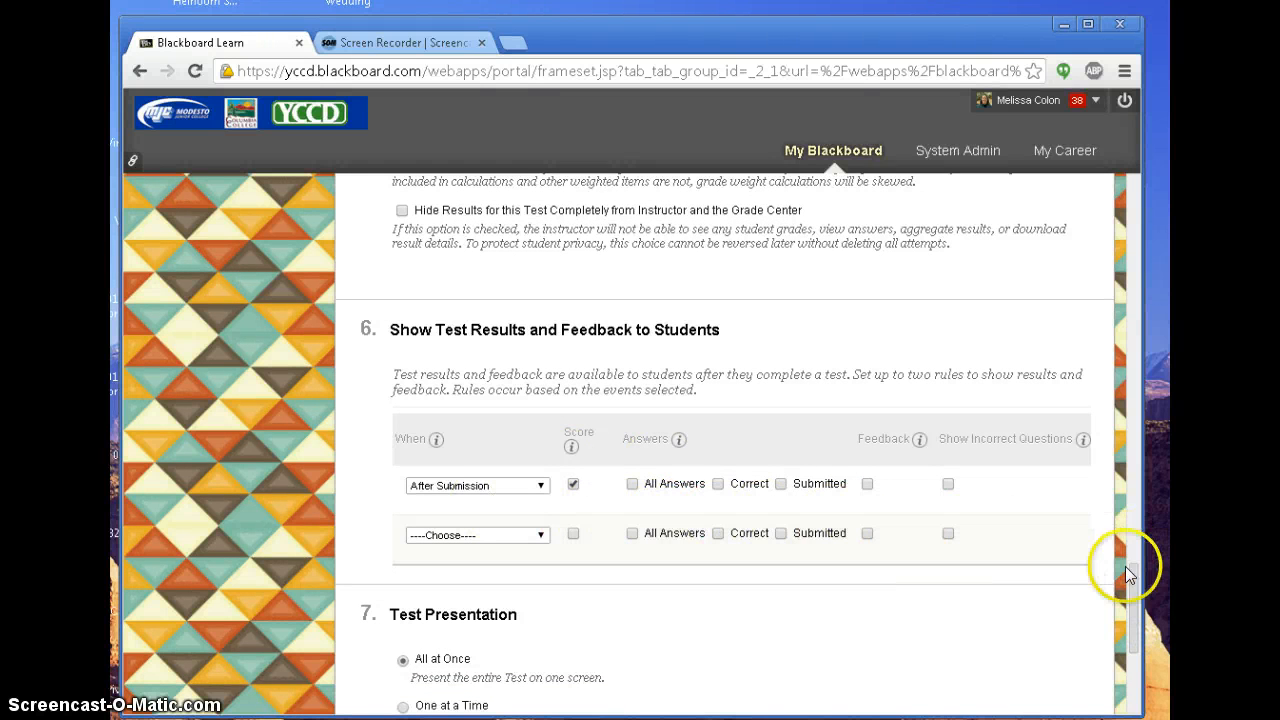
drag(1136, 588, 1143, 660)
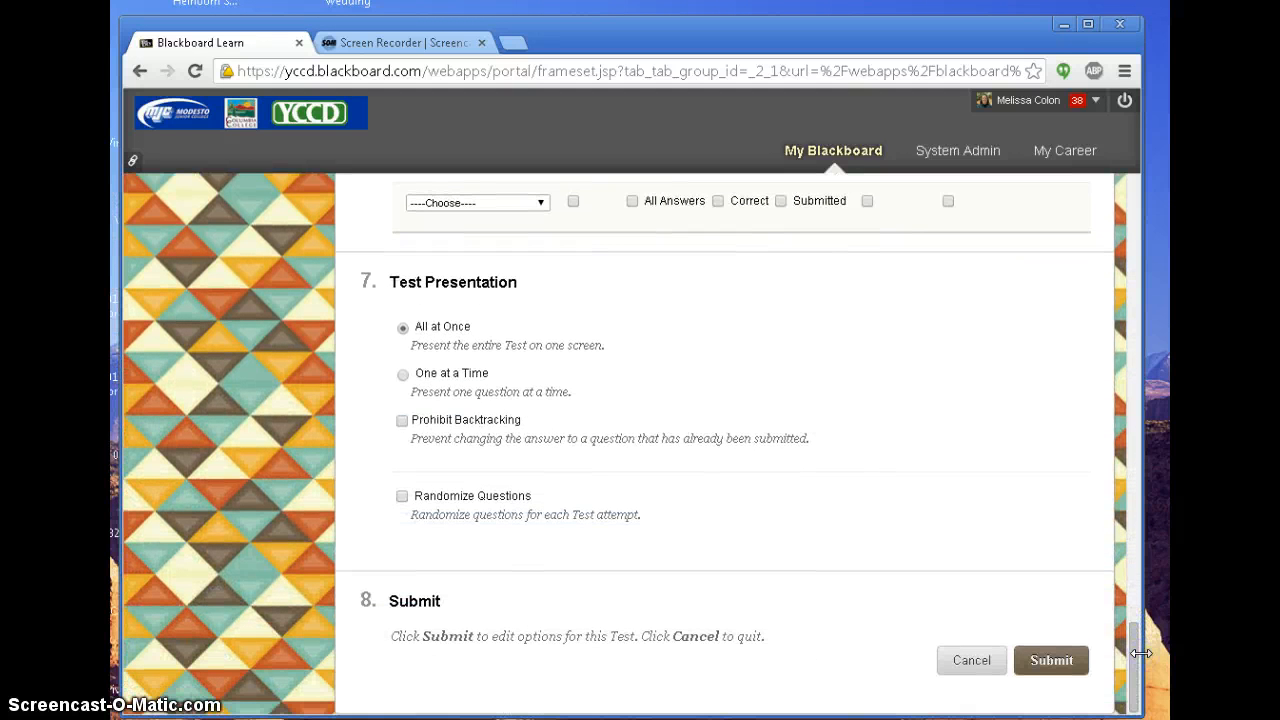
click(1046, 665)
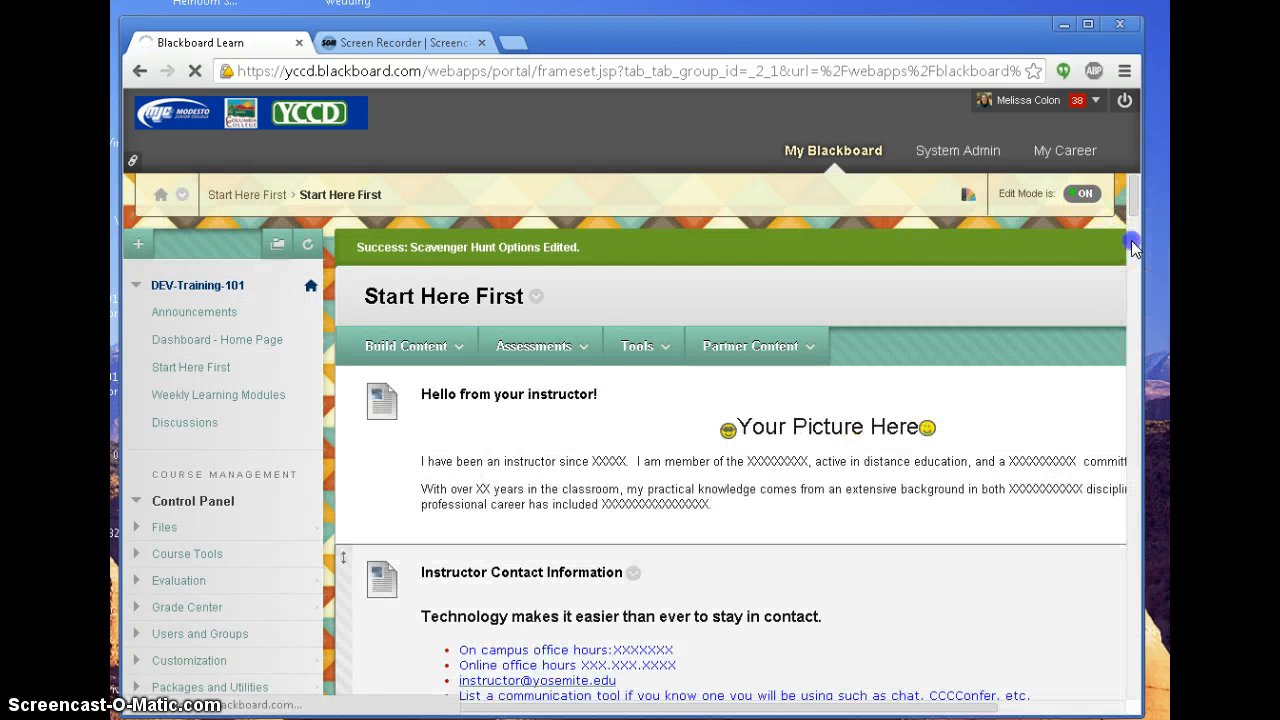
- Locate the Scavenger Hunt test below Practice Activities in the Start Here First content
click(1131, 240)
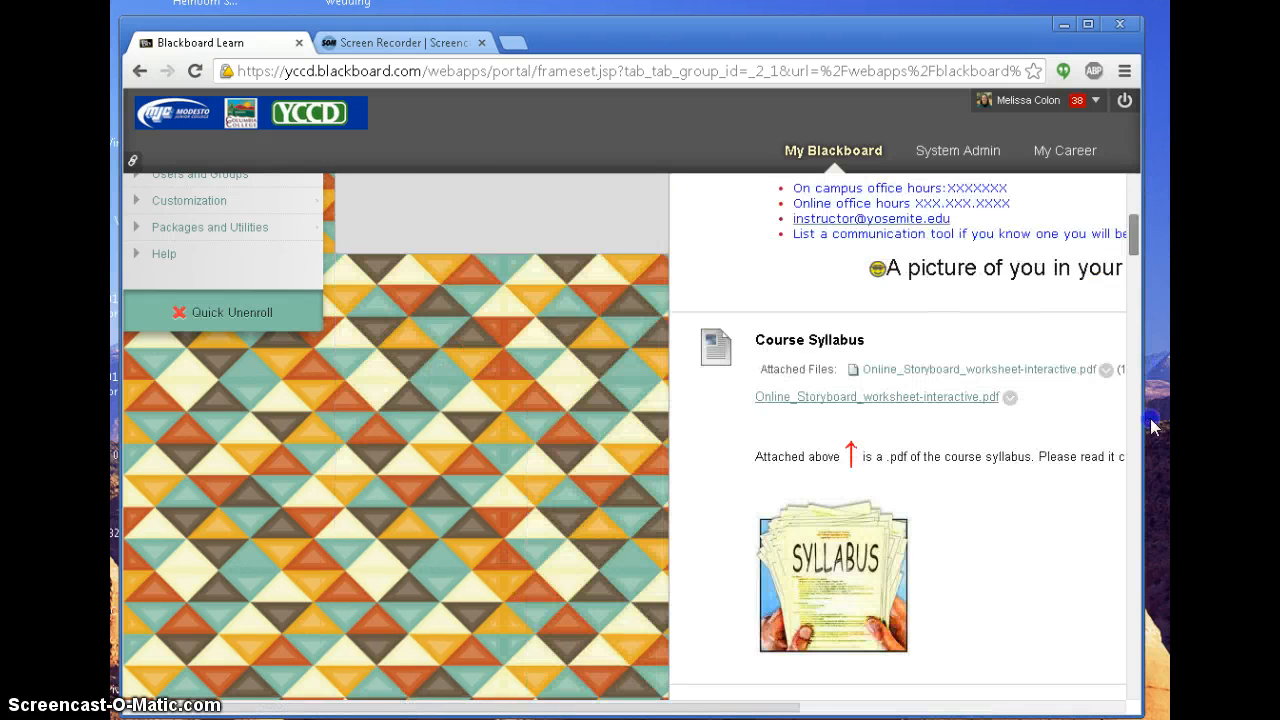
drag(1152, 425, 1145, 682)
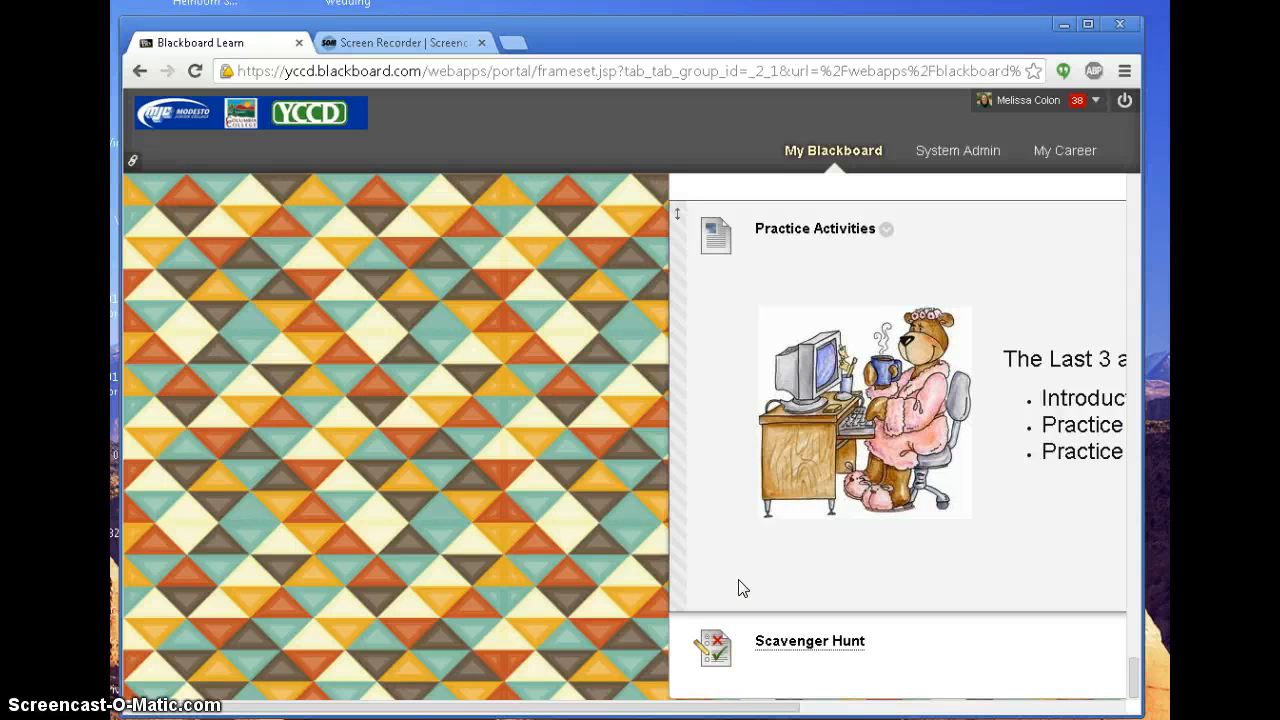
click(739, 582)
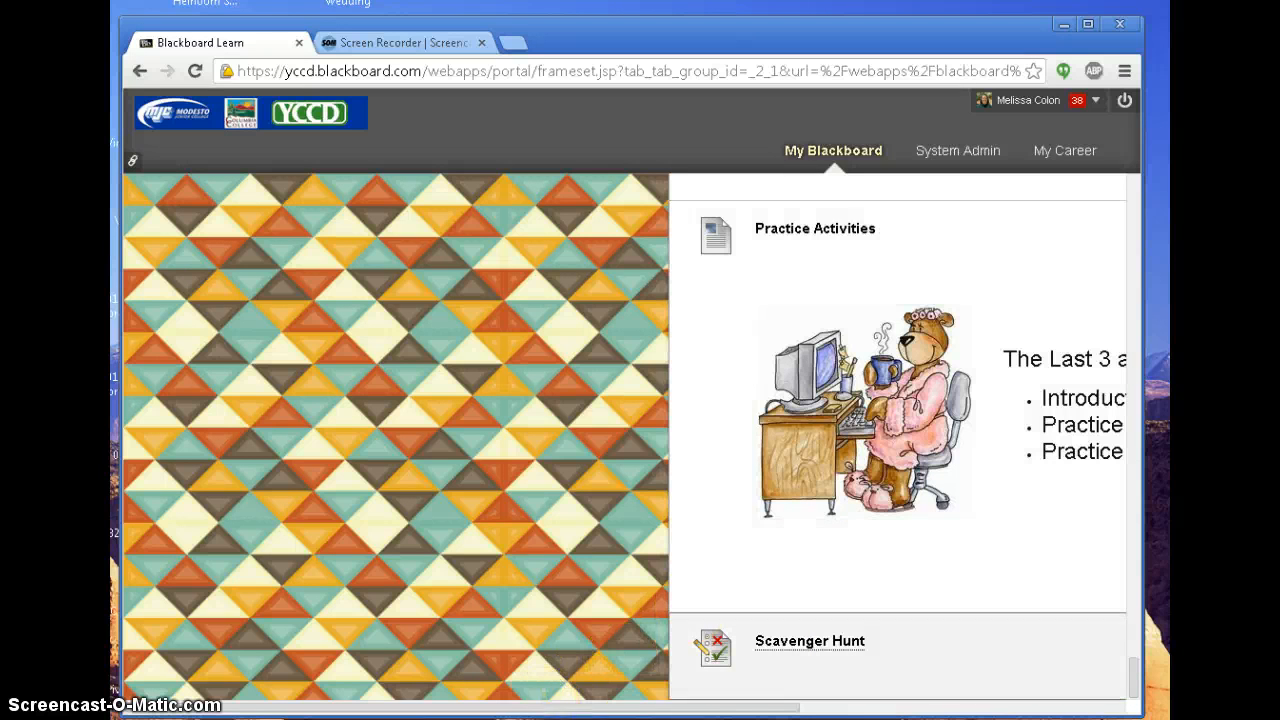